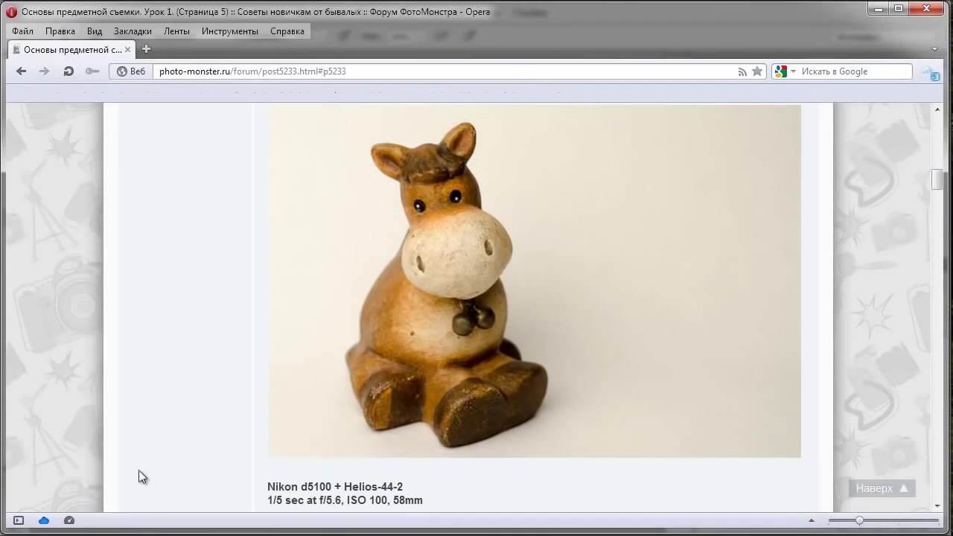
# - Scroll up and down through the forum thread in Opera
pyautogui.scroll(-2, 536, 304)
pyautogui.scroll(-5, 536, 305)
pyautogui.scroll(-5, 536, 305)
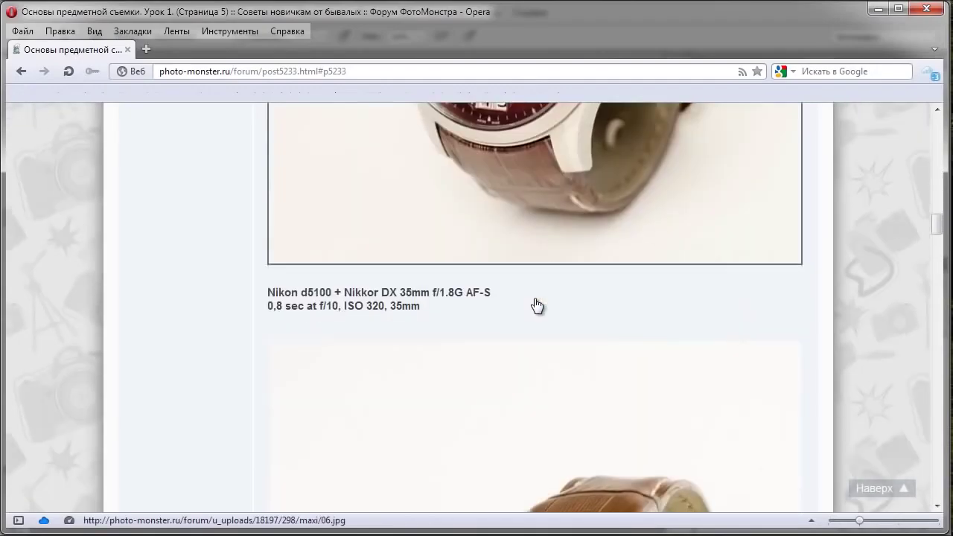
pyautogui.scroll(-5, 536, 304)
pyautogui.scroll(-5, 536, 301)
pyautogui.scroll(-4, 535, 298)
pyautogui.scroll(-5, 536, 298)
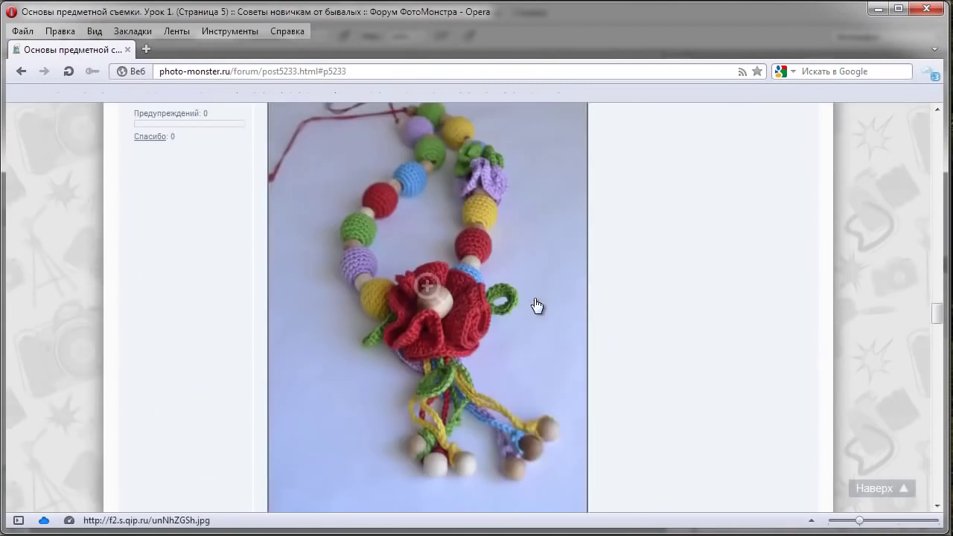
pyautogui.scroll(-5, 536, 298)
pyautogui.scroll(-5, 535, 298)
pyautogui.scroll(-5, 537, 305)
pyautogui.scroll(-5, 537, 306)
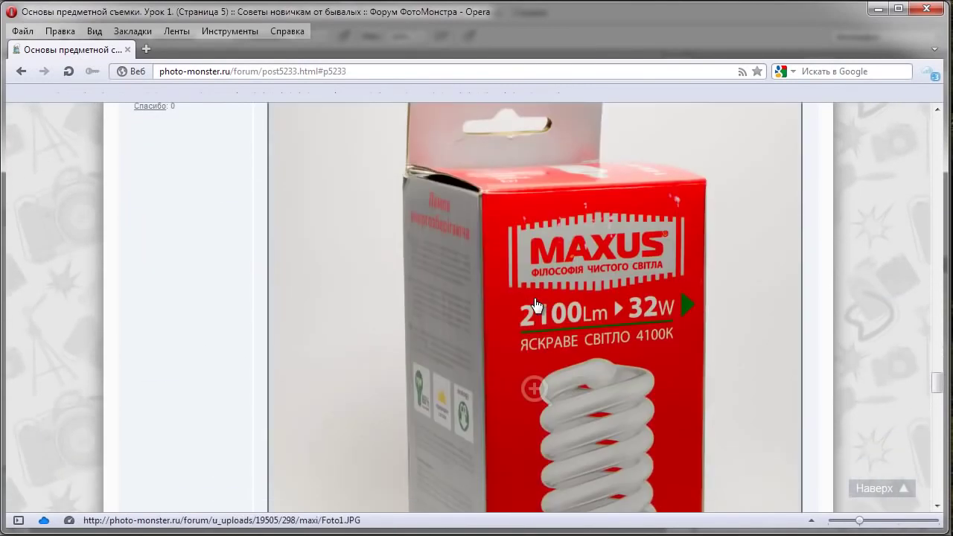
pyautogui.scroll(-5, 536, 305)
pyautogui.scroll(-5, 537, 304)
pyautogui.scroll(-5, 537, 305)
pyautogui.scroll(-3, 536, 304)
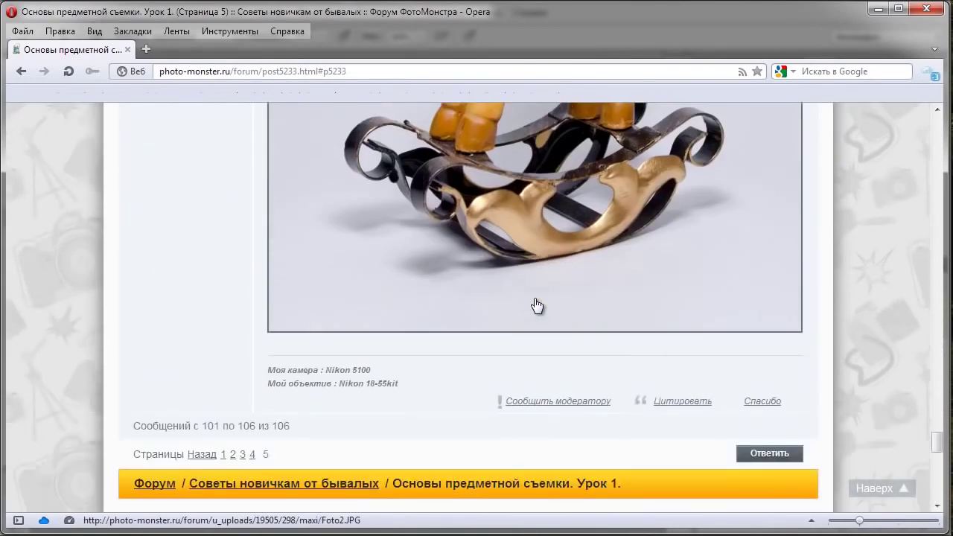
pyautogui.scroll(5, 536, 305)
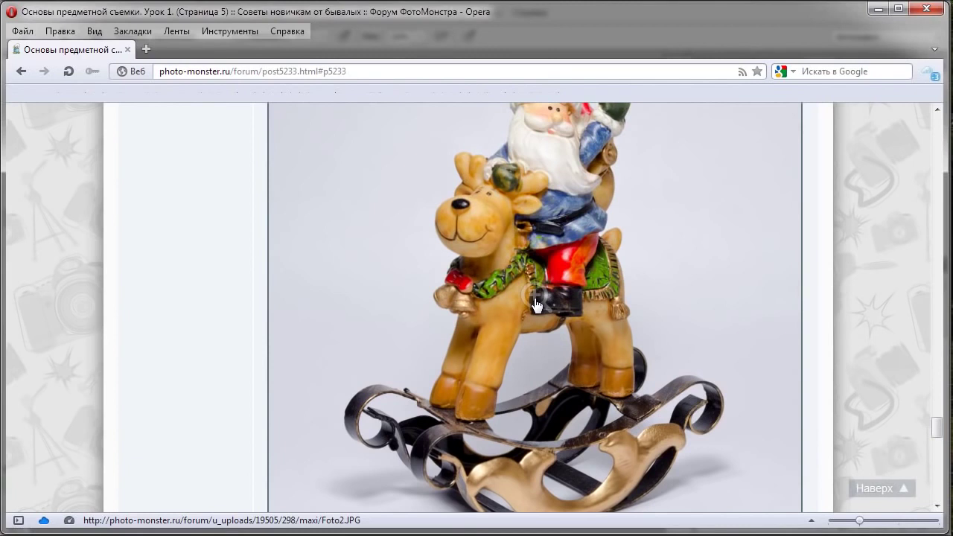
pyautogui.scroll(3, 537, 304)
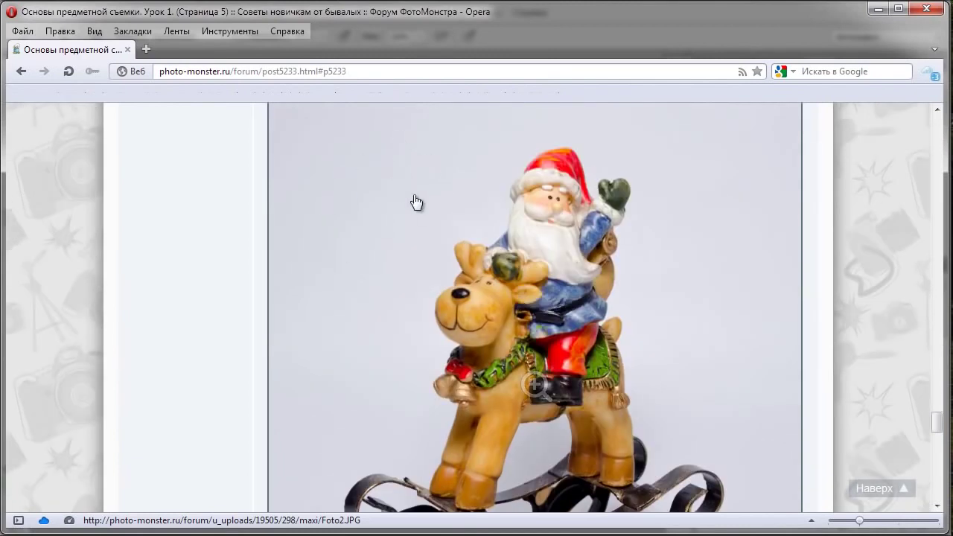
pyautogui.scroll(2, 428, 206)
pyautogui.scroll(3, 435, 205)
pyautogui.scroll(5, 438, 205)
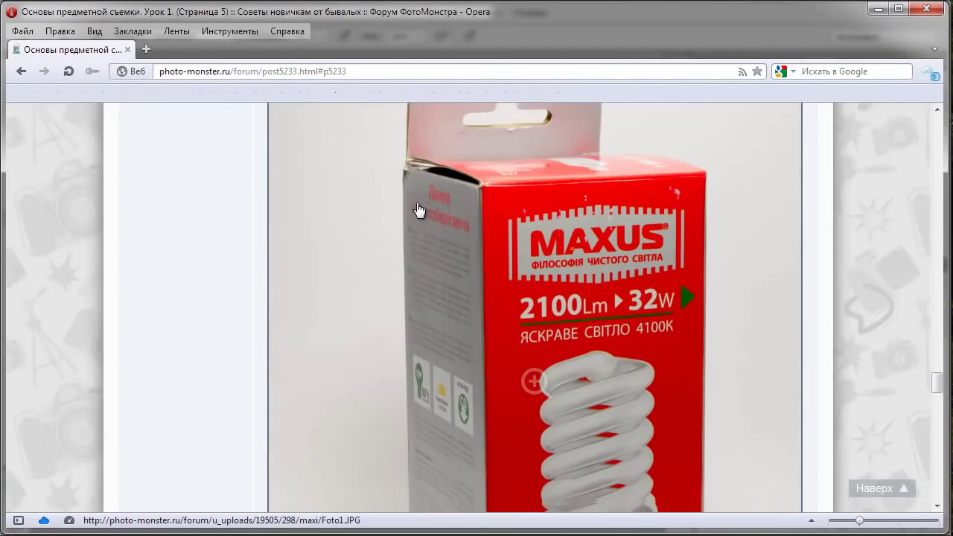
pyautogui.scroll(5, 438, 205)
pyautogui.scroll(-5, 715, 334)
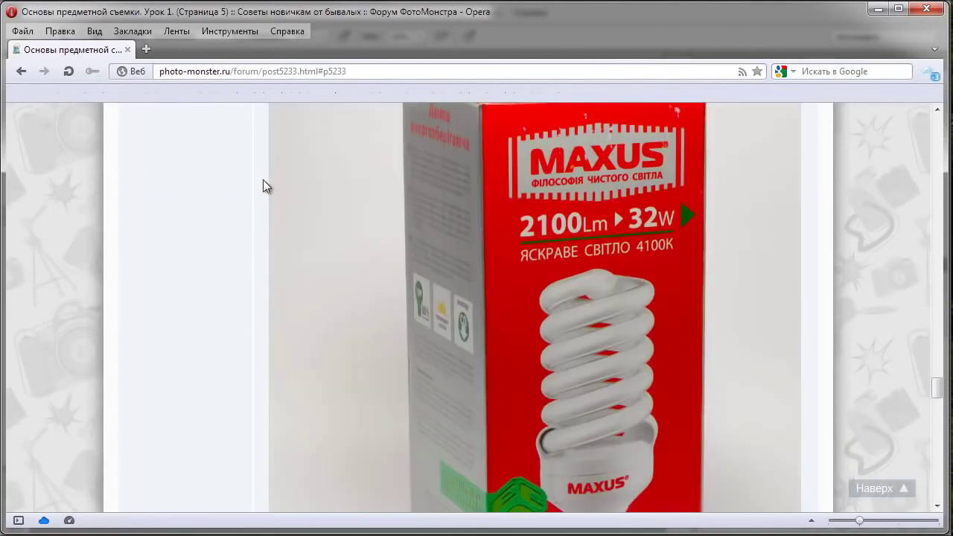
pyautogui.scroll(6, 377, 292)
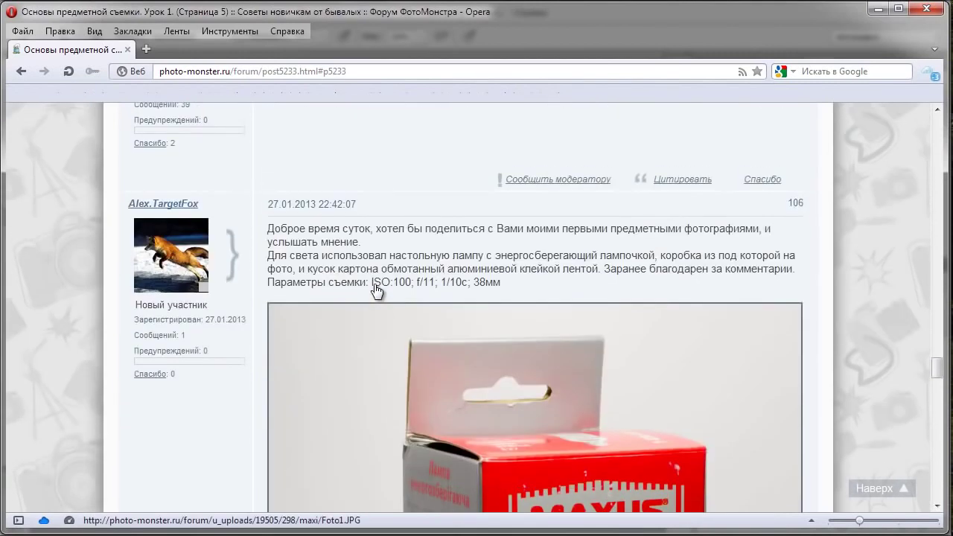
pyautogui.scroll(-15, 377, 291)
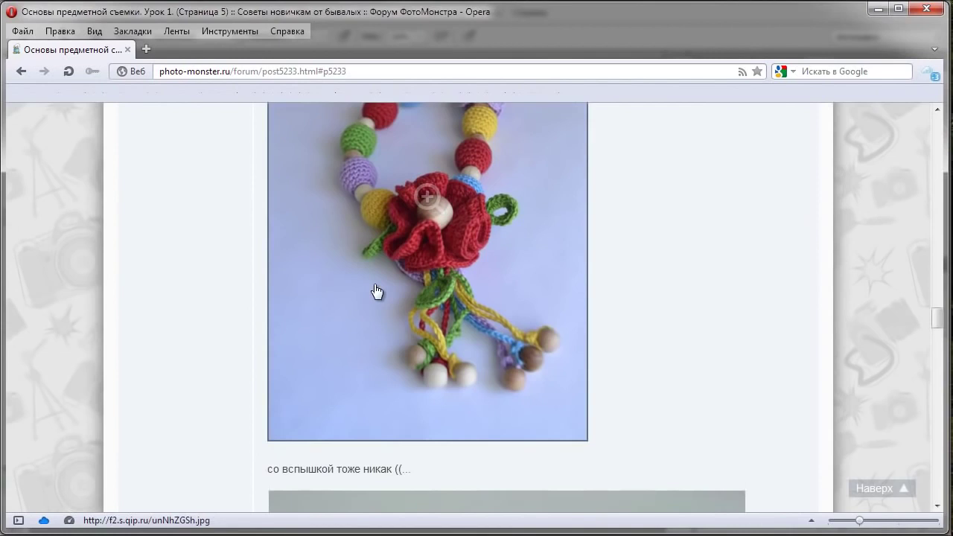
pyautogui.scroll(2, 377, 291)
pyautogui.scroll(4, 376, 291)
pyautogui.scroll(-2, 377, 291)
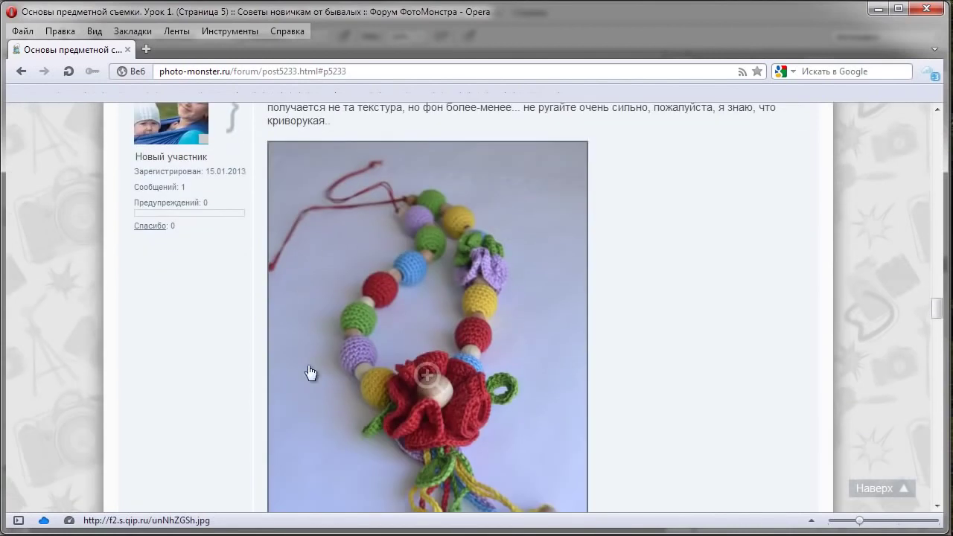
pyautogui.scroll(7, 336, 400)
pyautogui.scroll(6, 336, 398)
pyautogui.scroll(5, 336, 392)
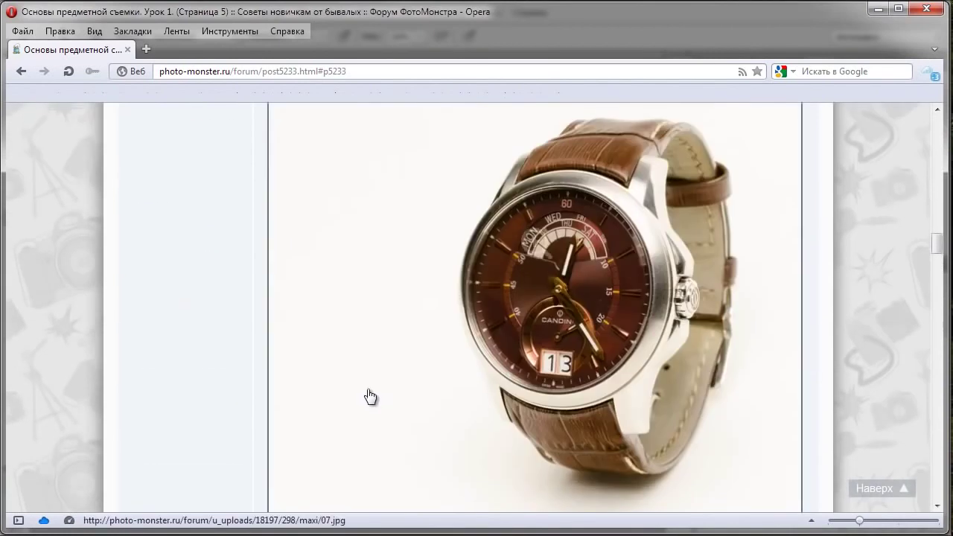
pyautogui.scroll(4, 370, 395)
pyautogui.scroll(4, 383, 379)
pyautogui.scroll(4, 383, 379)
pyautogui.scroll(4, 384, 379)
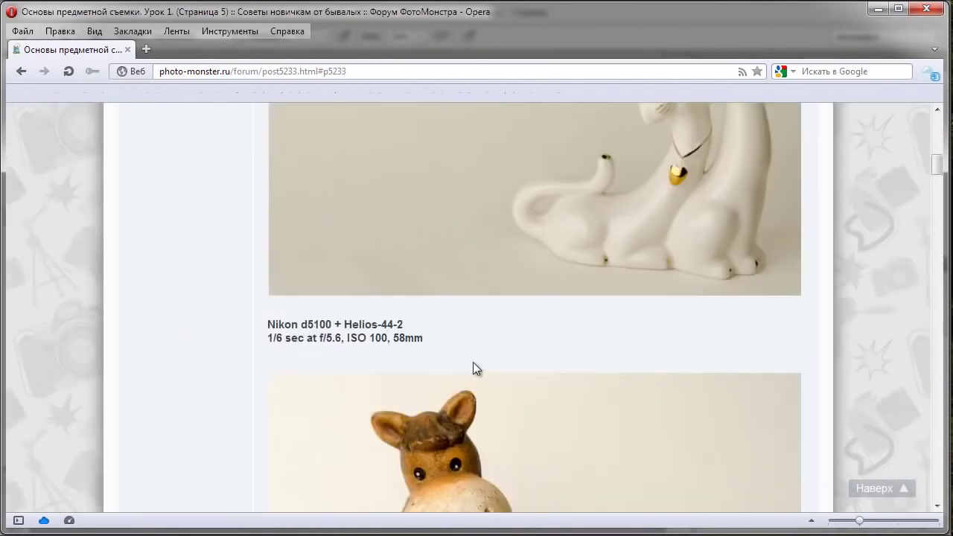
pyautogui.scroll(-2, 481, 359)
pyautogui.scroll(-6, 633, 275)
pyautogui.scroll(2, 632, 275)
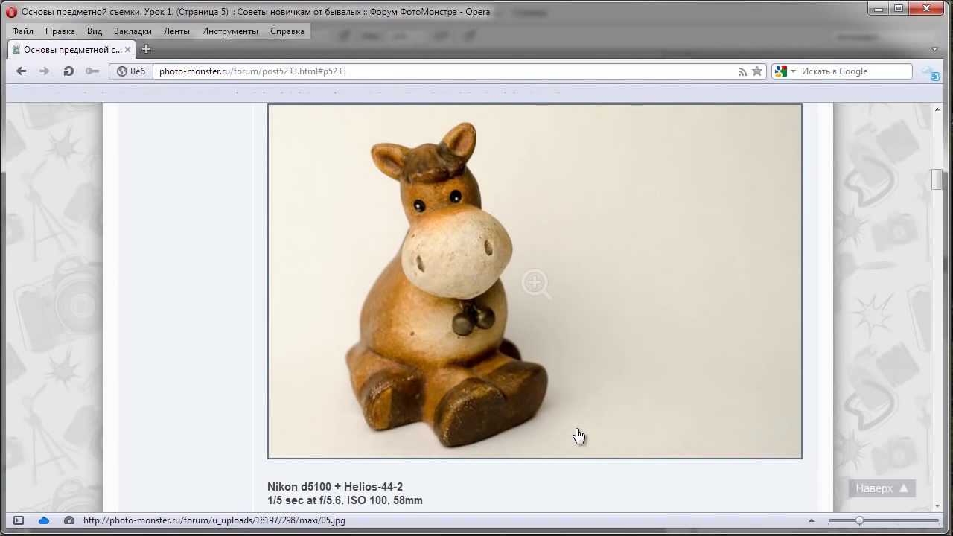
pyautogui.scroll(-5, 579, 436)
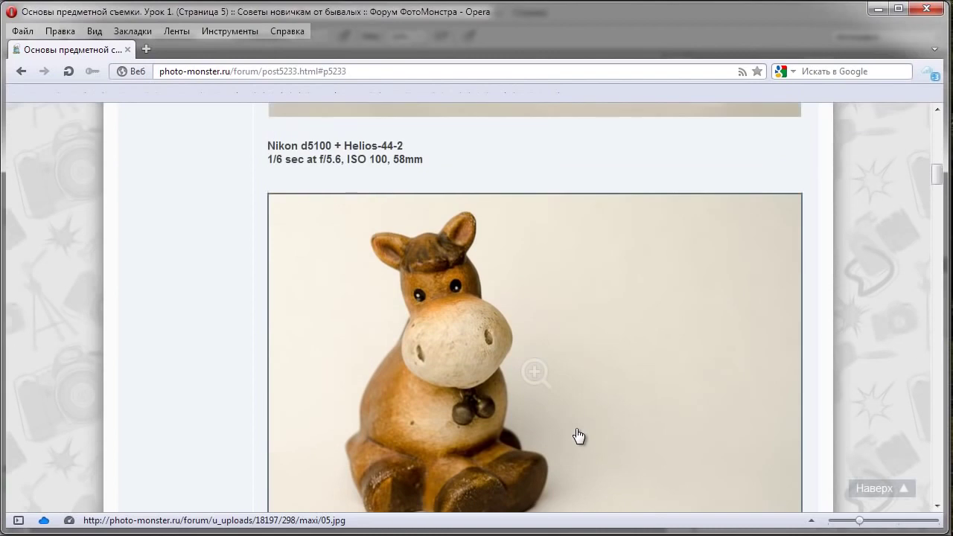
pyautogui.scroll(-2, 579, 436)
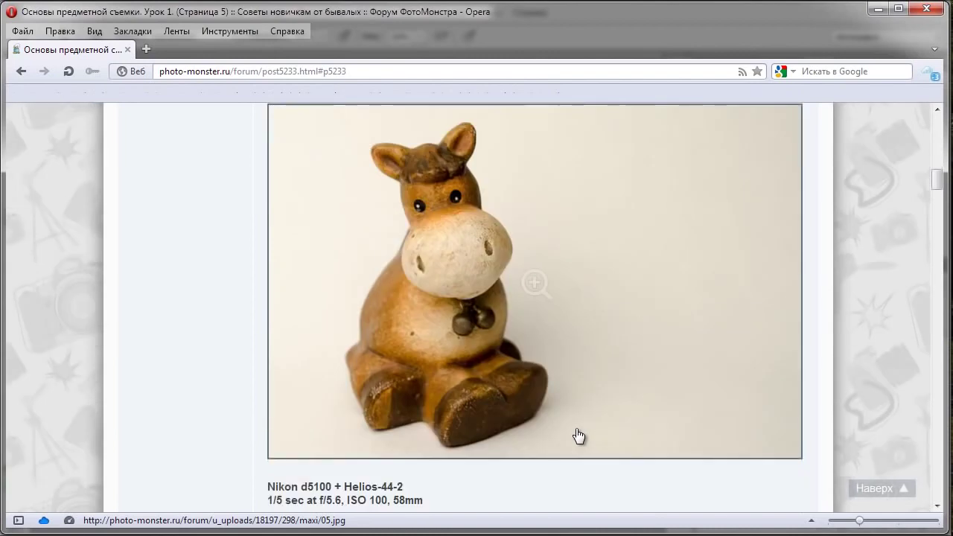
pyautogui.scroll(2, 577, 414)
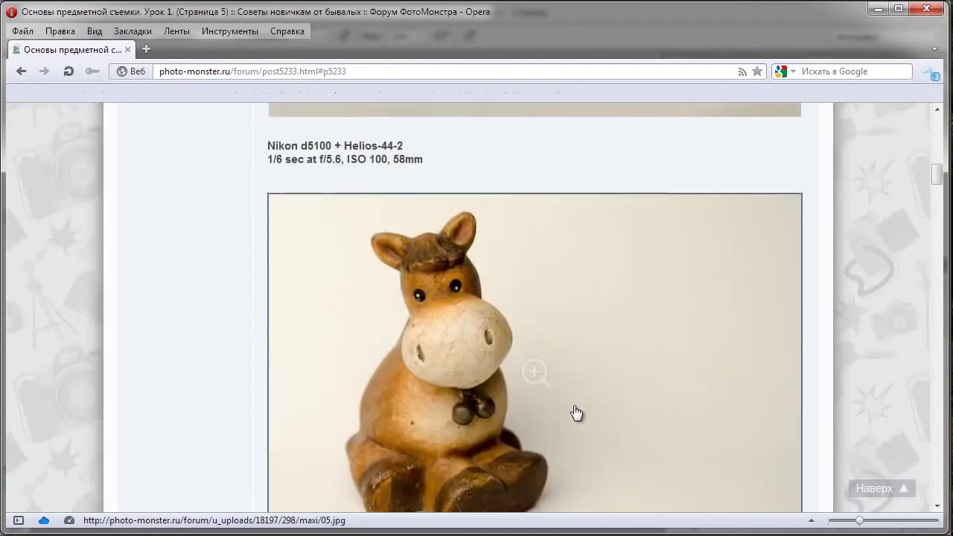
# - Duplicate the thread tab and show the Adobe Camera Raw lesson list, scrolled to 'Camera Raw для начинающих #1'
pyautogui.rightClick(103, 53)
pyautogui.click(139, 74)
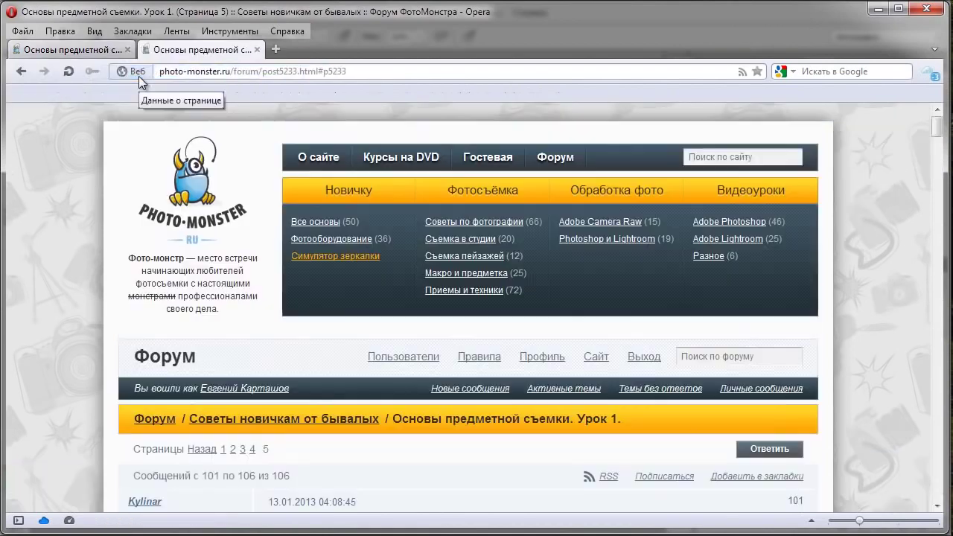
pyautogui.click(608, 224)
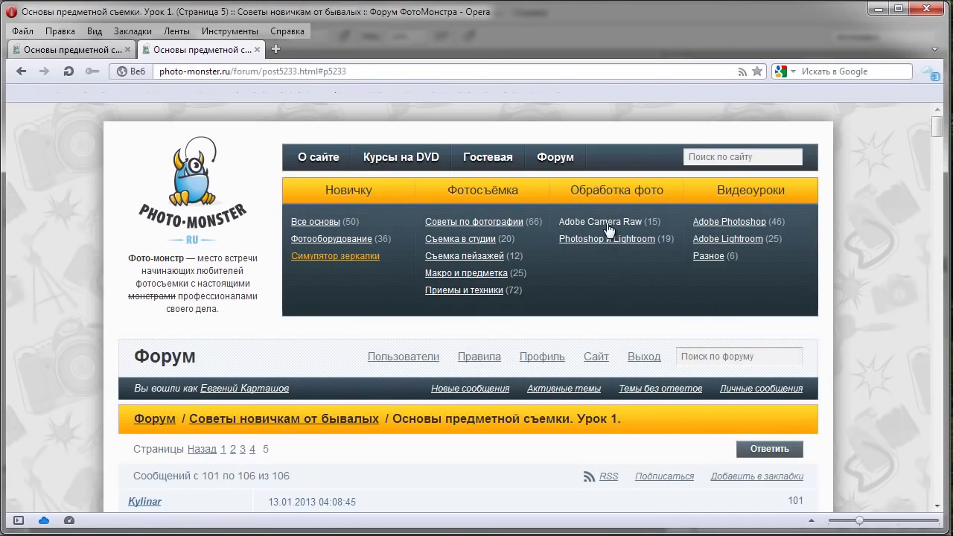
pyautogui.scroll(4, 609, 302)
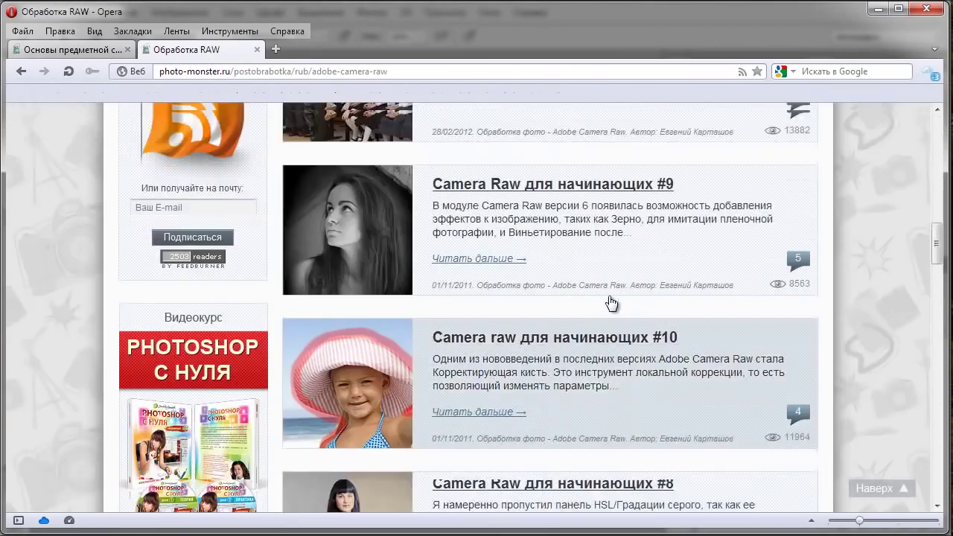
pyautogui.scroll(8, 609, 302)
pyautogui.scroll(3, 610, 302)
pyautogui.scroll(5, 610, 295)
pyautogui.scroll(-4, 609, 295)
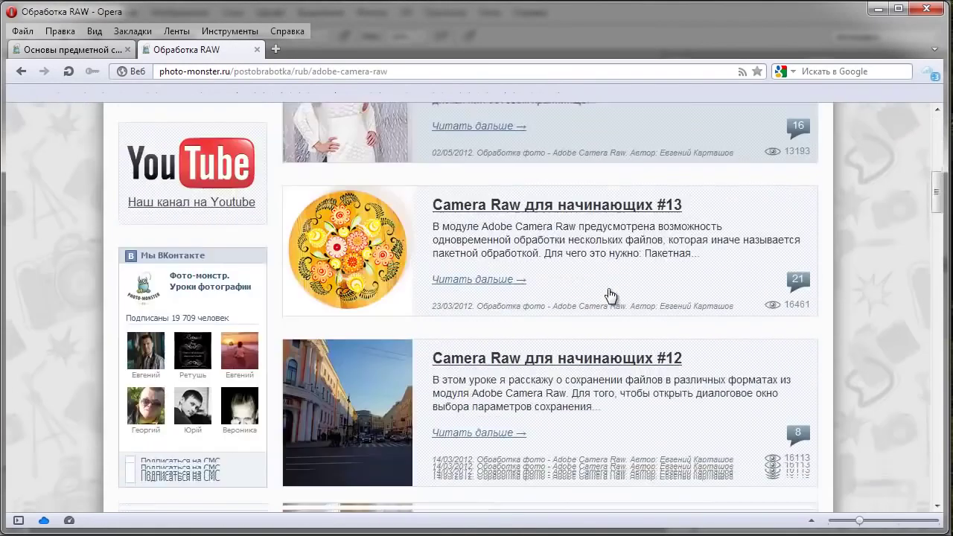
pyautogui.scroll(-3, 588, 277)
pyautogui.scroll(-2, 587, 279)
pyautogui.scroll(-3, 585, 275)
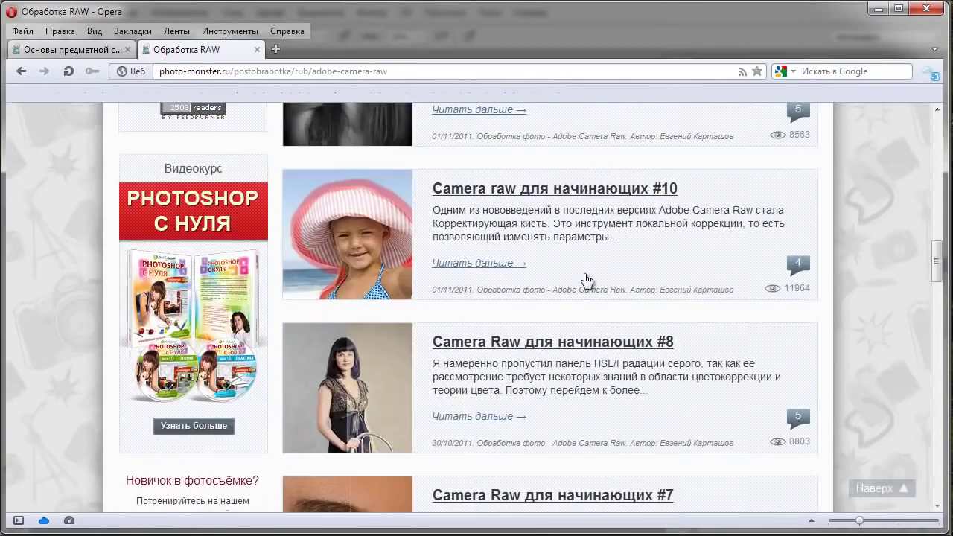
pyautogui.scroll(-4, 584, 274)
pyautogui.scroll(-1, 585, 276)
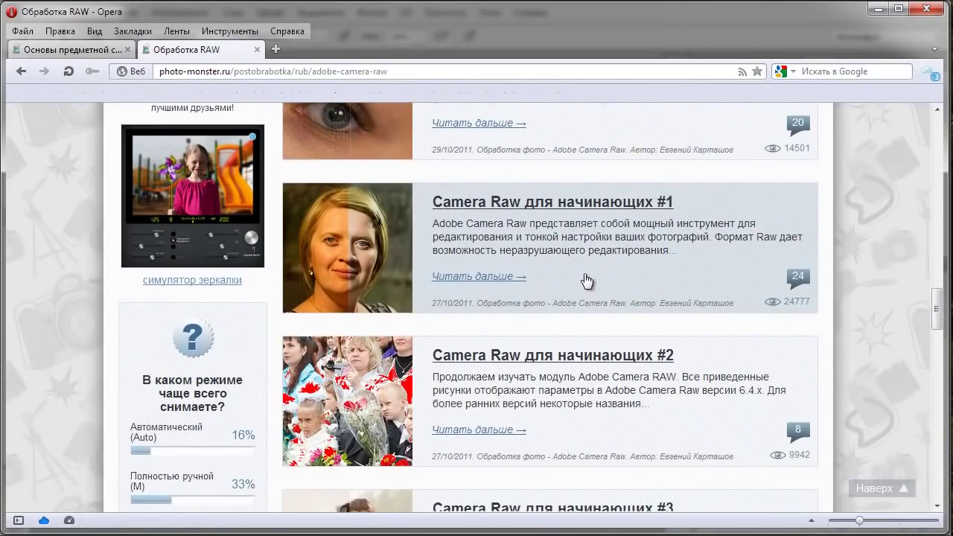
# - Open 'Camera Raw для начинающих #1', skim the article, and return to its top
pyautogui.click(568, 206)
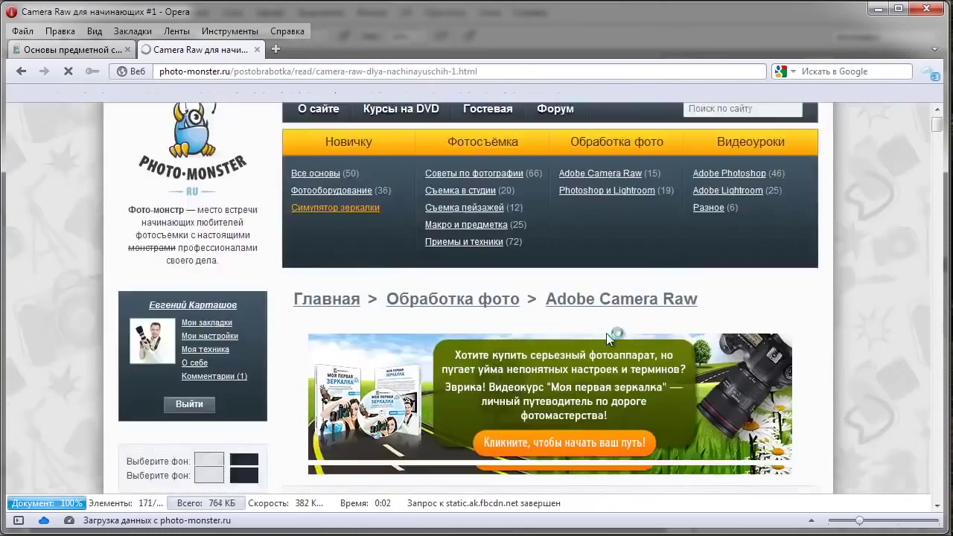
pyautogui.scroll(-10, 607, 339)
pyautogui.scroll(-5, 607, 339)
pyautogui.scroll(-5, 607, 340)
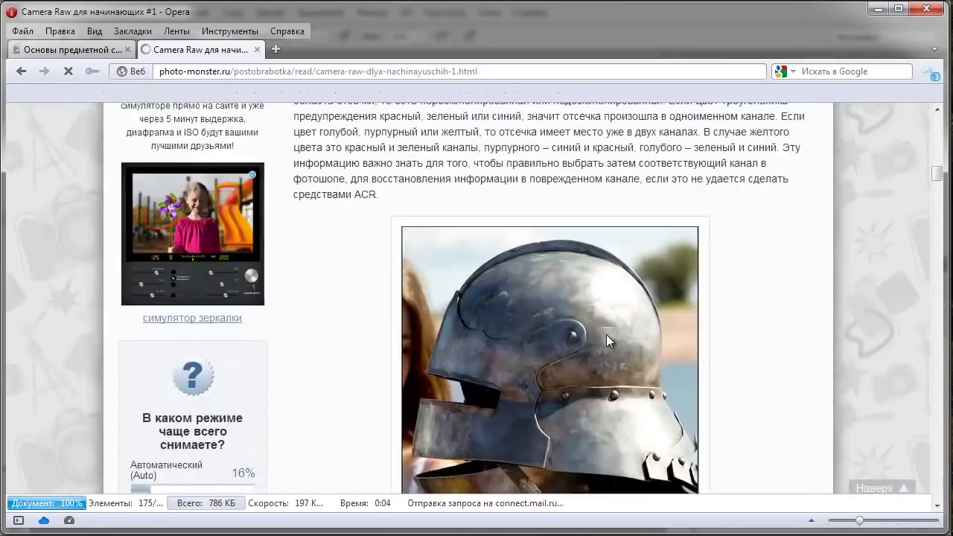
pyautogui.scroll(-5, 606, 341)
pyautogui.scroll(-5, 606, 340)
pyautogui.scroll(-5, 606, 340)
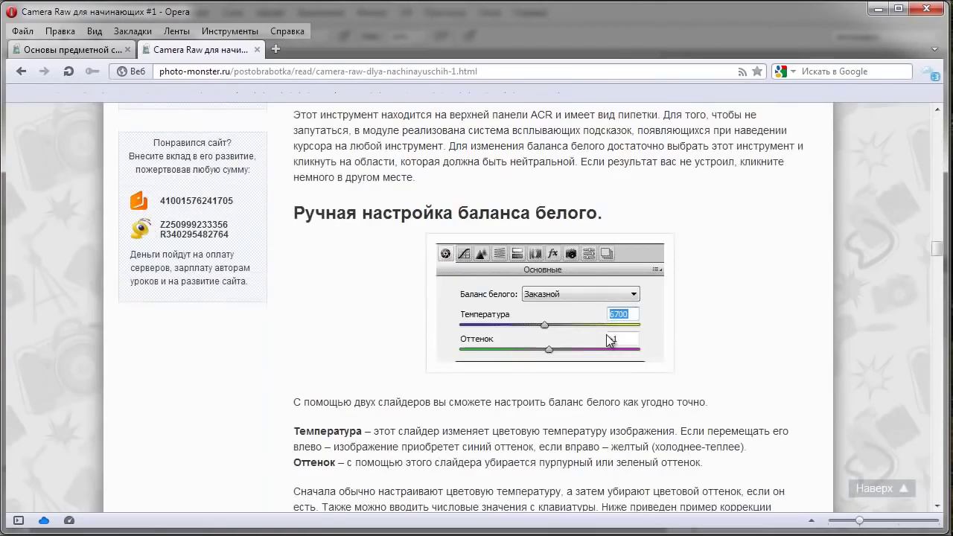
pyautogui.scroll(-5, 608, 338)
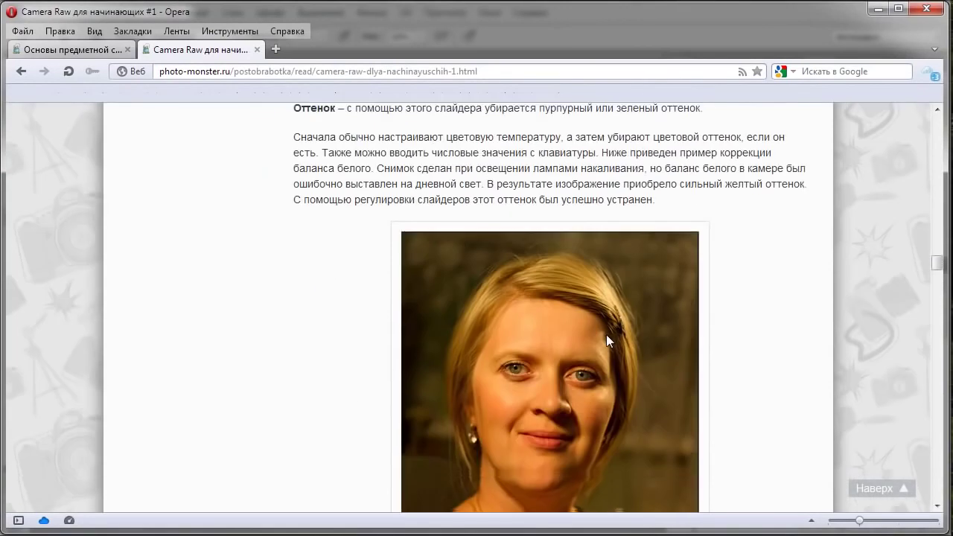
pyautogui.scroll(4, 608, 336)
pyautogui.scroll(2, 607, 335)
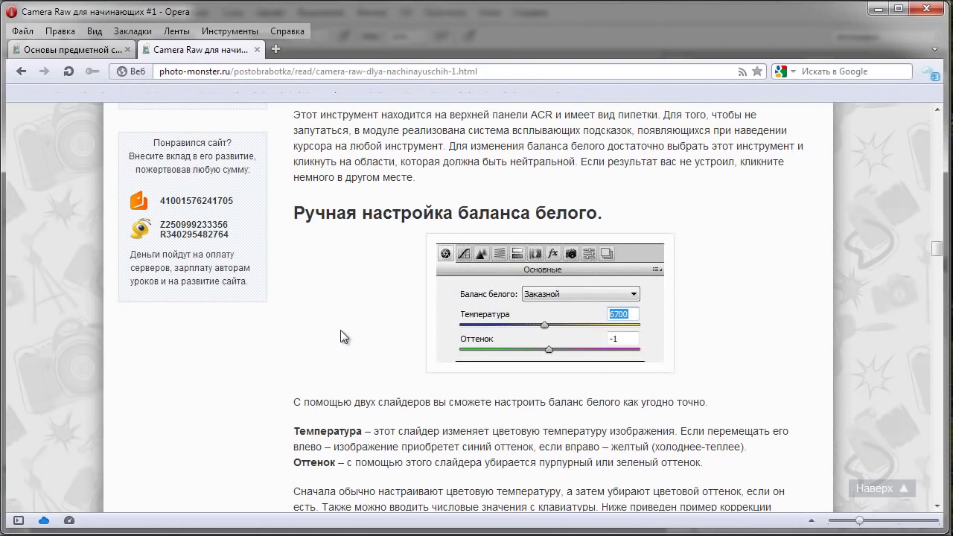
pyautogui.scroll(5, 340, 330)
pyautogui.scroll(3, 340, 330)
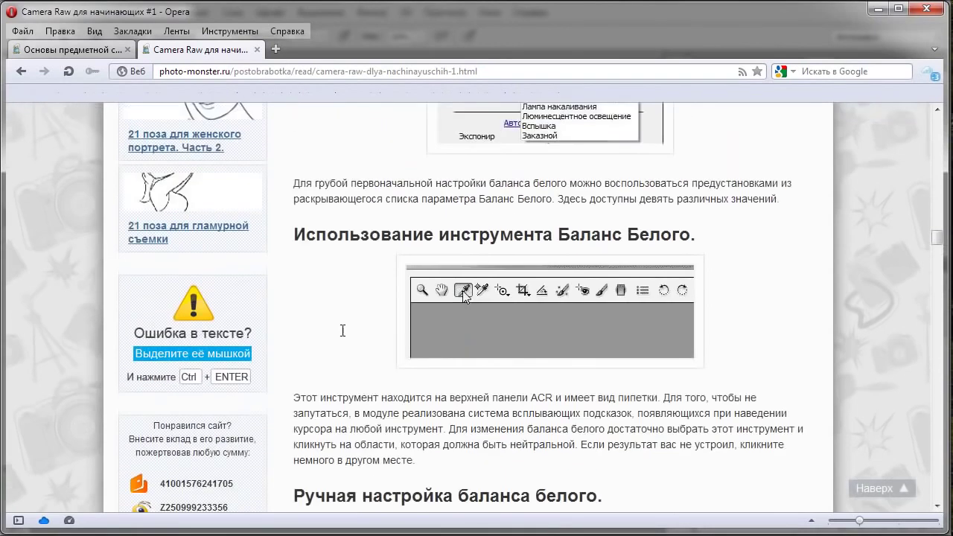
pyautogui.scroll(5, 341, 330)
pyautogui.scroll(5, 341, 329)
pyautogui.scroll(5, 341, 330)
pyautogui.scroll(5, 341, 330)
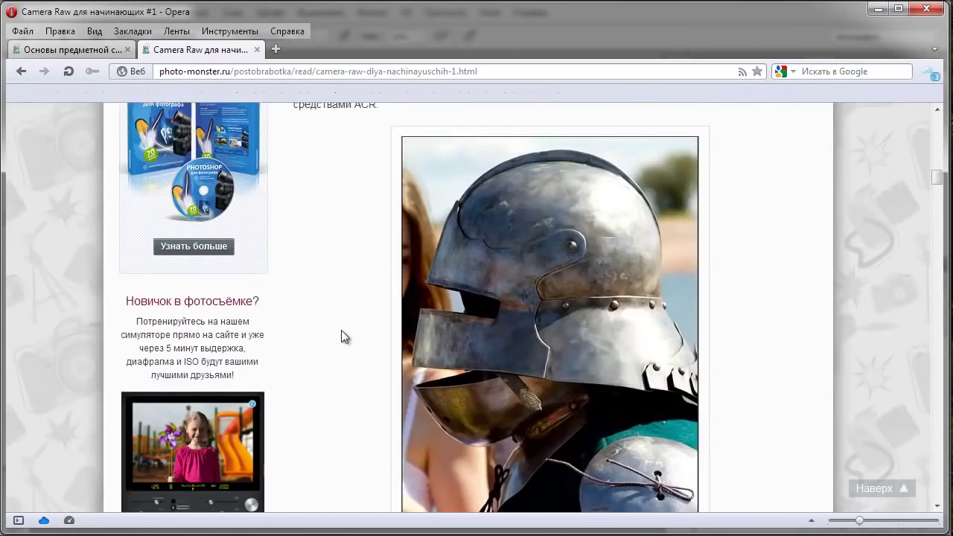
pyautogui.scroll(5, 341, 330)
pyautogui.scroll(10, 341, 330)
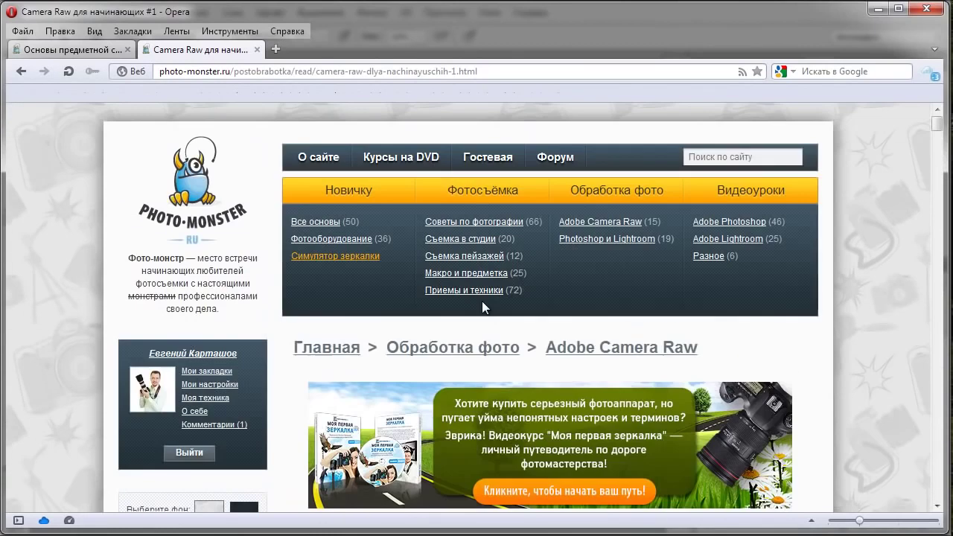
# - Run the site search for 'баланс белого' and skim the 133 results
pyautogui.click(693, 155)
pyautogui.press('Return')
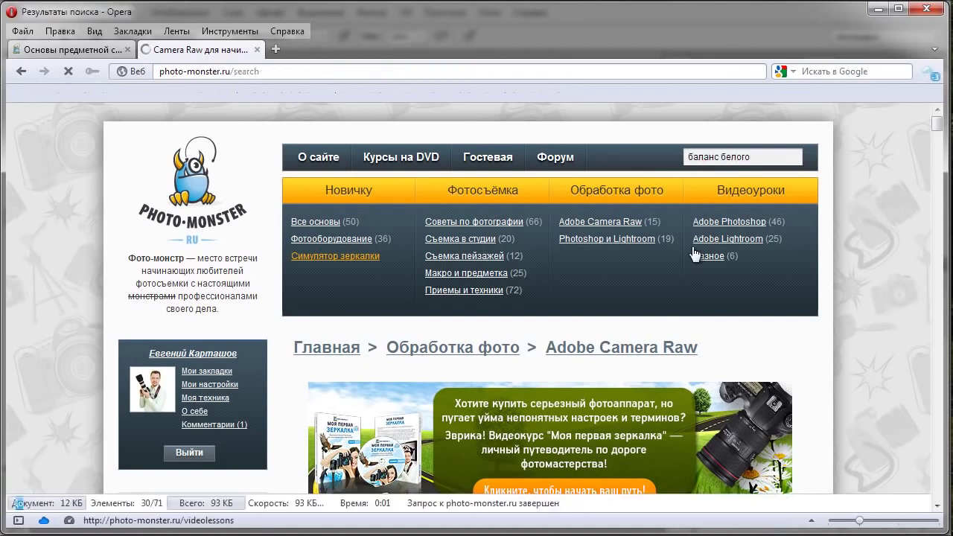
pyautogui.scroll(-2, 684, 298)
pyautogui.scroll(-2, 684, 297)
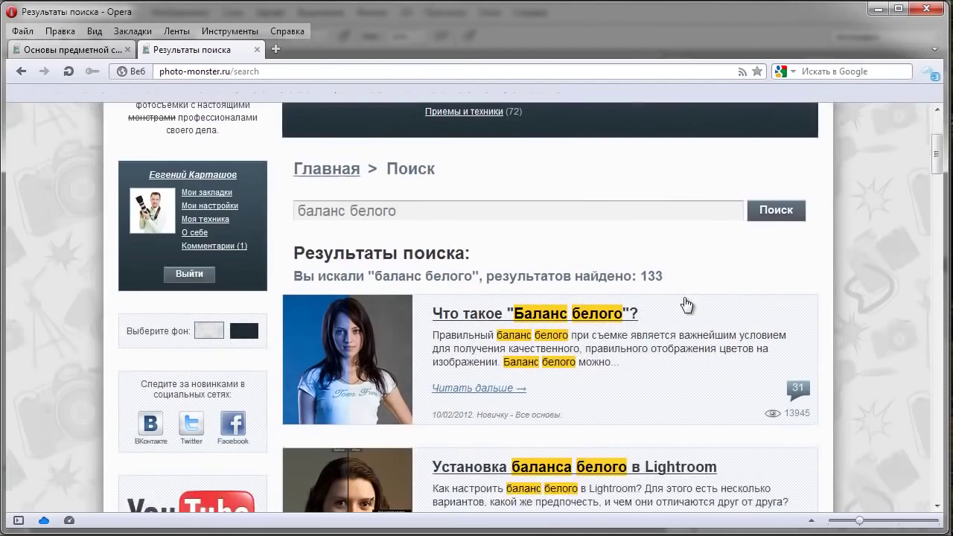
pyautogui.scroll(-2, 684, 297)
pyautogui.scroll(-1, 686, 304)
pyautogui.scroll(-3, 686, 304)
pyautogui.scroll(7, 618, 246)
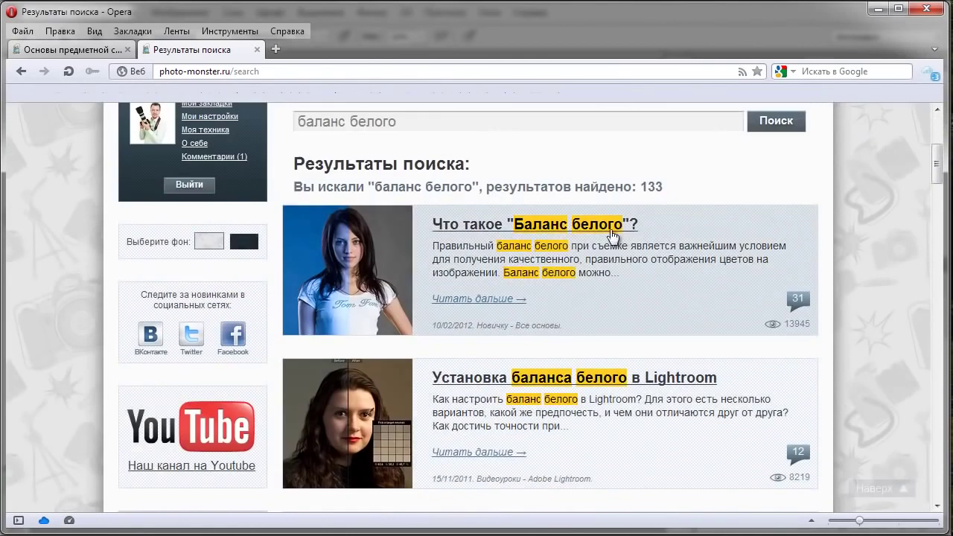
# - Open the 'Установка баланса белого по серой карте' result
pyautogui.scroll(-4, 543, 251)
pyautogui.scroll(-2, 551, 260)
pyautogui.scroll(-4, 553, 261)
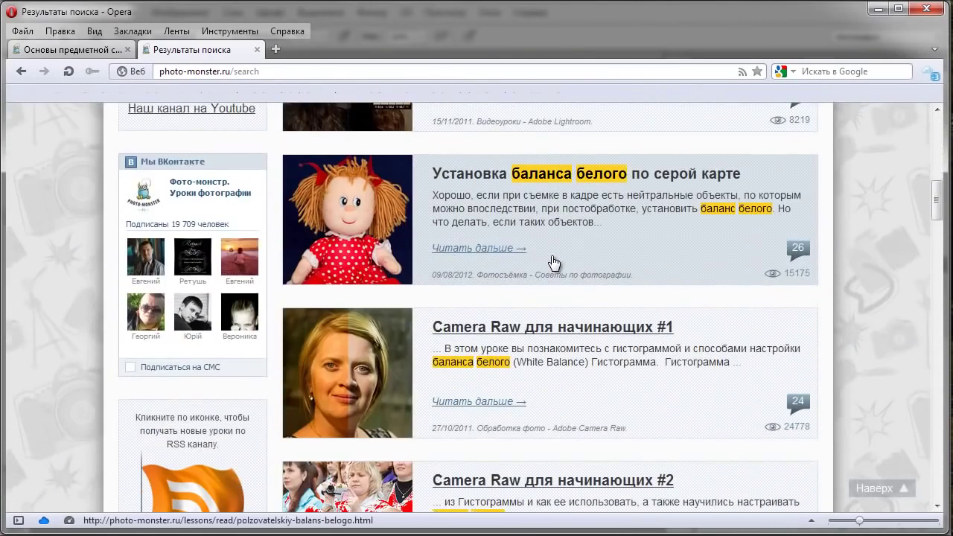
pyautogui.scroll(1, 552, 261)
pyautogui.scroll(1, 552, 261)
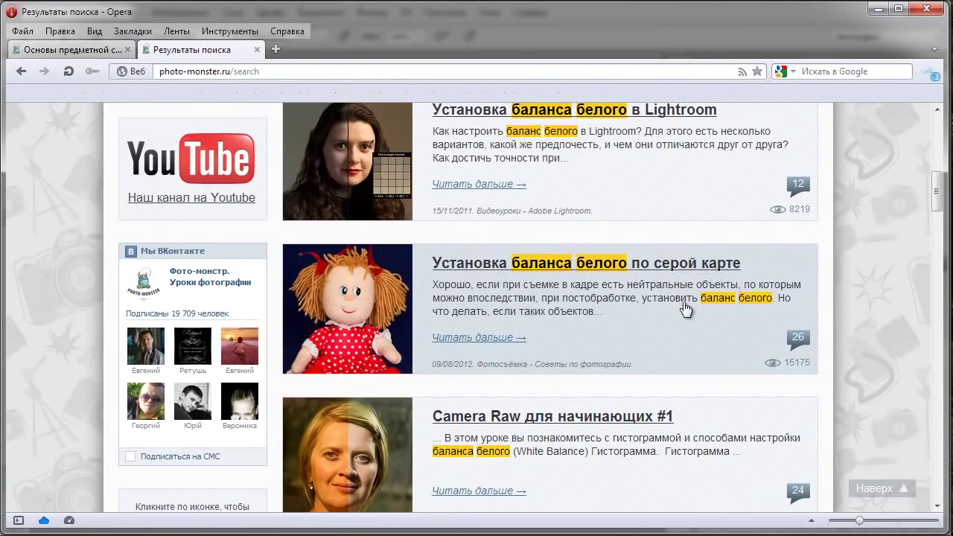
pyautogui.scroll(-4, 687, 309)
pyautogui.scroll(-6, 686, 311)
pyautogui.scroll(13, 683, 306)
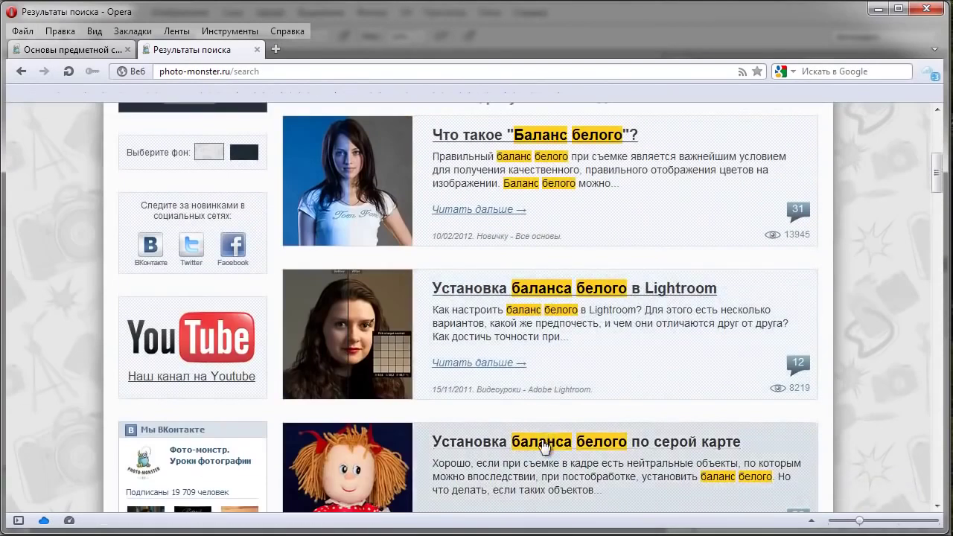
pyautogui.click(544, 445)
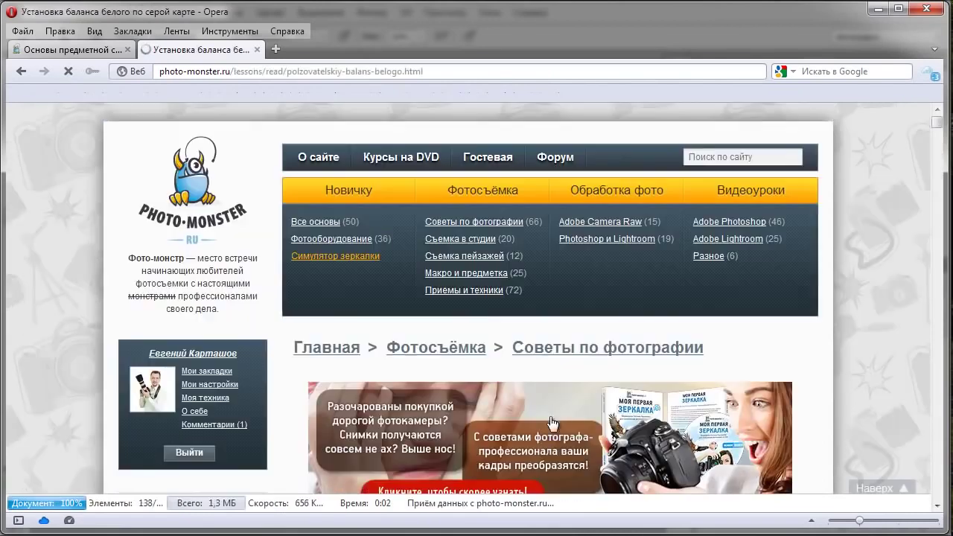
# - Scroll the grey-card article down to the in-camera steps for selecting the grey-card frame
pyautogui.scroll(-2, 730, 325)
pyautogui.scroll(-8, 745, 319)
pyautogui.scroll(-2, 712, 315)
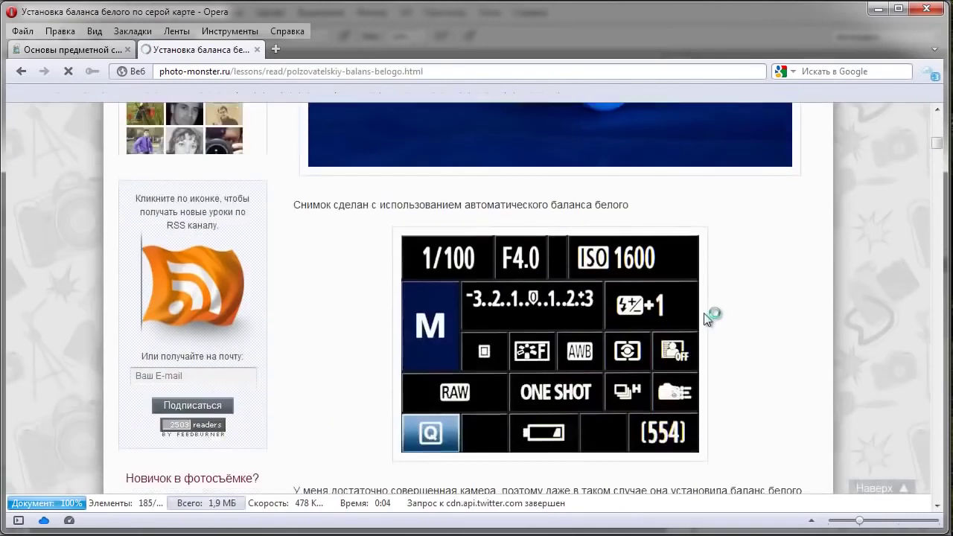
pyautogui.scroll(-3, 704, 313)
pyautogui.scroll(-5, 704, 313)
pyautogui.scroll(-5, 704, 312)
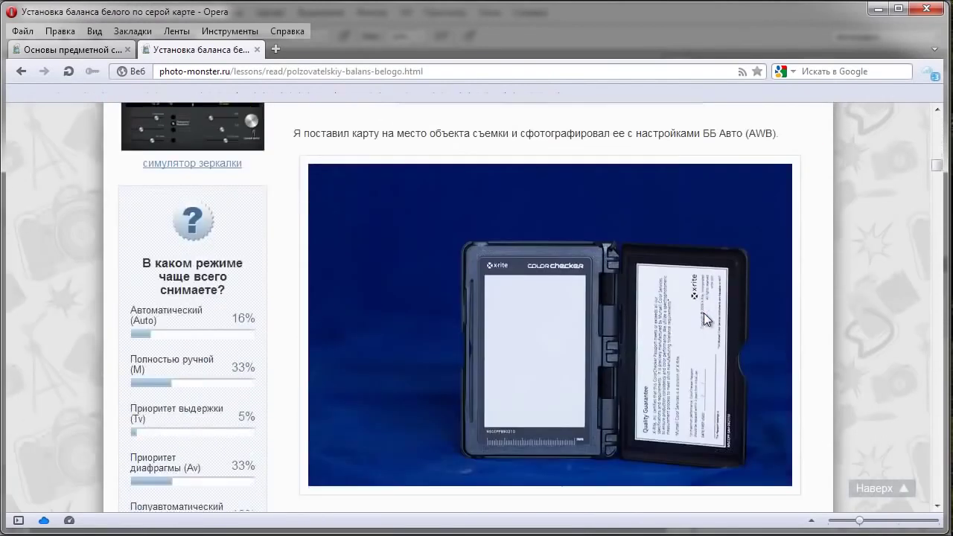
pyautogui.scroll(-4, 704, 313)
pyautogui.scroll(-5, 704, 313)
pyautogui.scroll(-5, 704, 313)
pyautogui.scroll(-3, 704, 312)
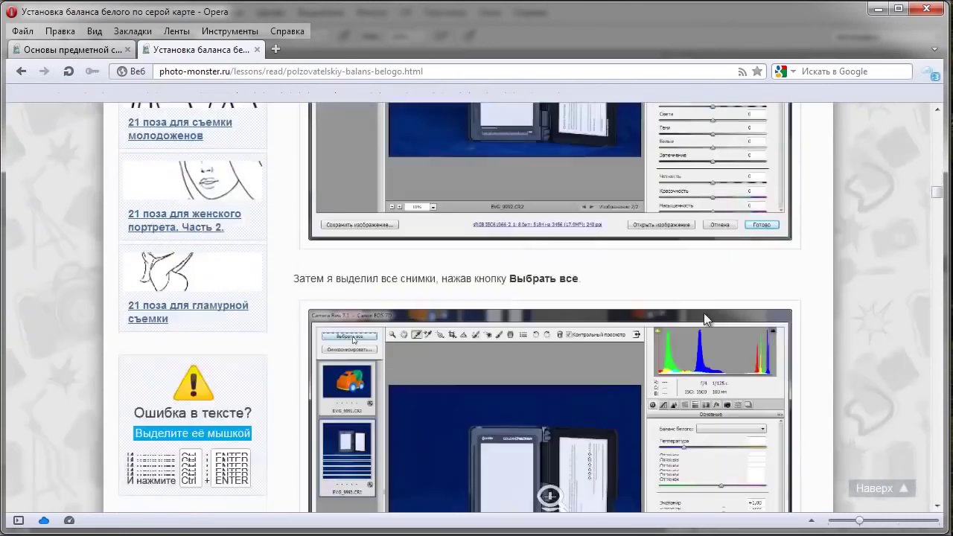
pyautogui.scroll(-4, 704, 313)
pyautogui.scroll(-5, 706, 318)
pyautogui.scroll(-5, 706, 319)
pyautogui.scroll(-5, 706, 319)
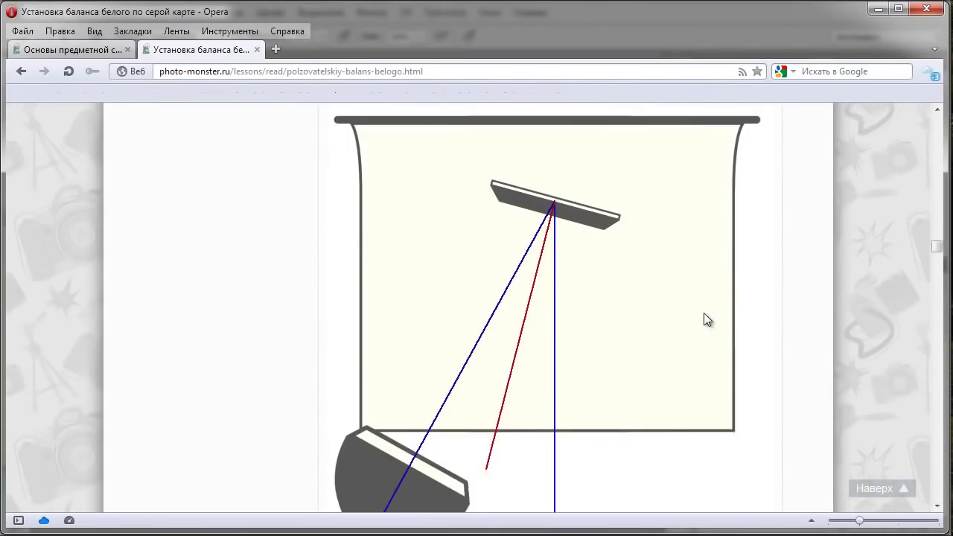
pyautogui.scroll(-4, 706, 319)
pyautogui.scroll(-5, 706, 319)
pyautogui.scroll(-5, 706, 319)
pyautogui.scroll(-5, 706, 319)
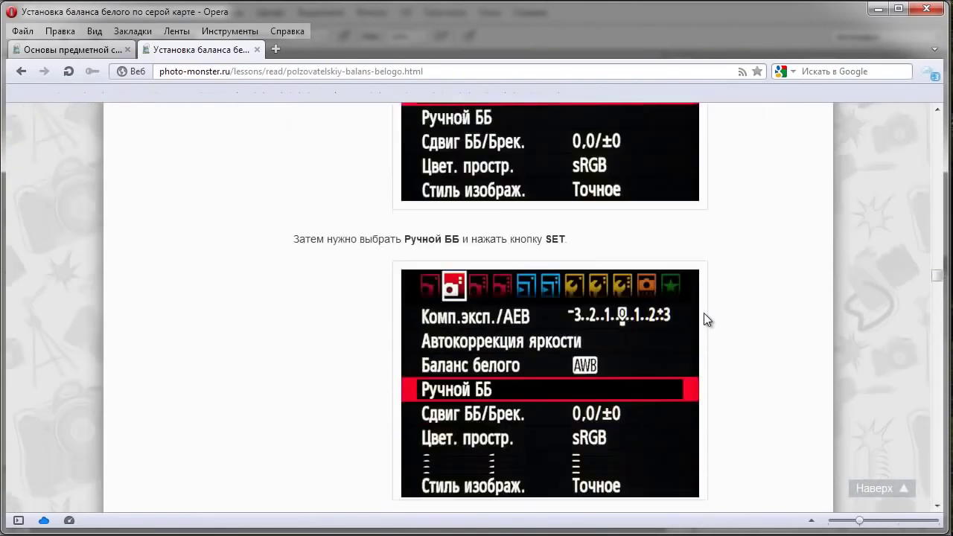
pyautogui.scroll(-4, 706, 318)
pyautogui.scroll(-4, 705, 315)
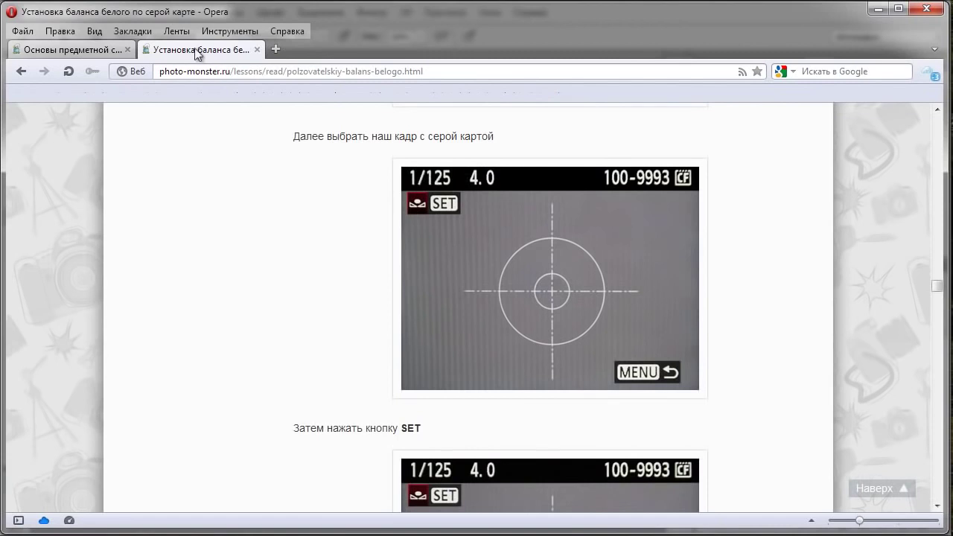
# - Switch to the 'Основы предметной с...' tab and copy the horse photo with 'Копировать изображение'
pyautogui.click(97, 49)
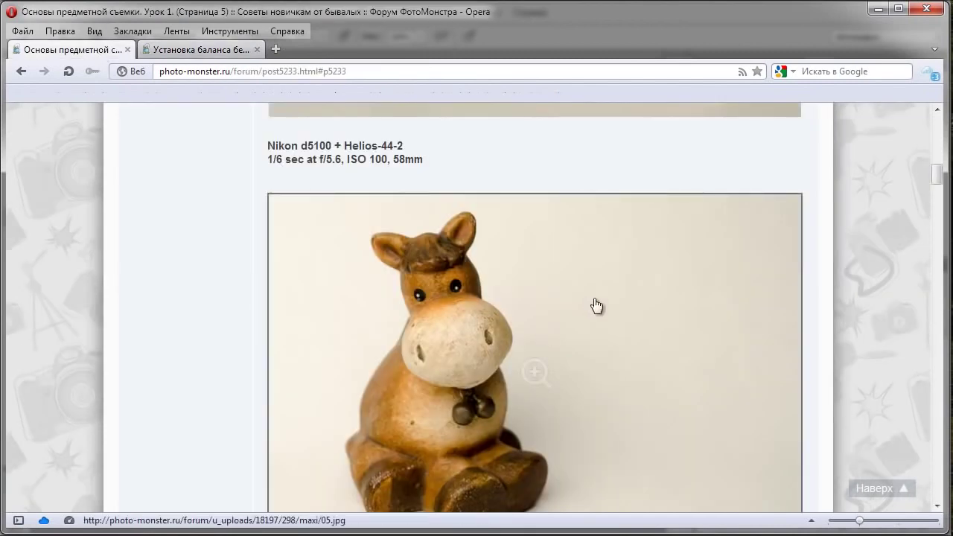
pyautogui.scroll(-2, 597, 306)
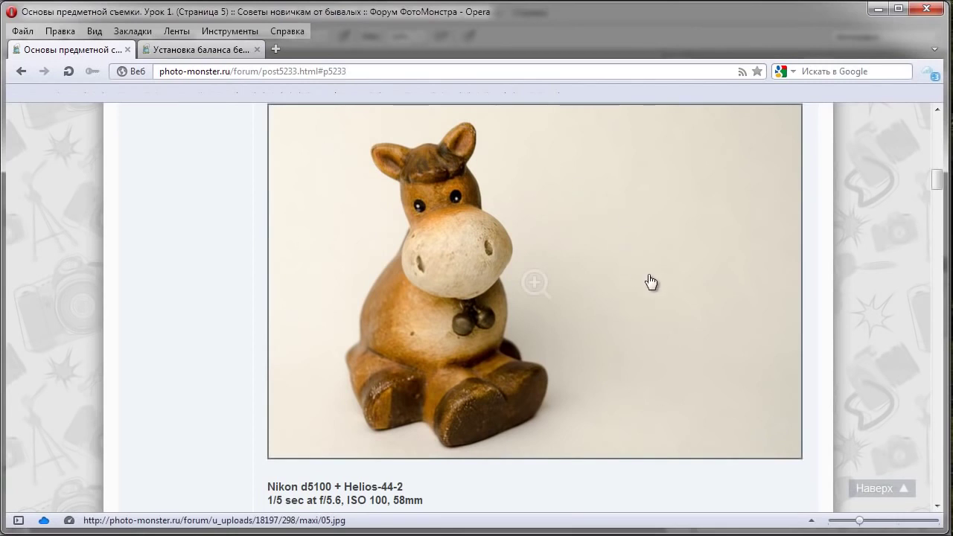
pyautogui.scroll(1, 651, 283)
pyautogui.scroll(-1, 651, 281)
pyautogui.rightClick(632, 255)
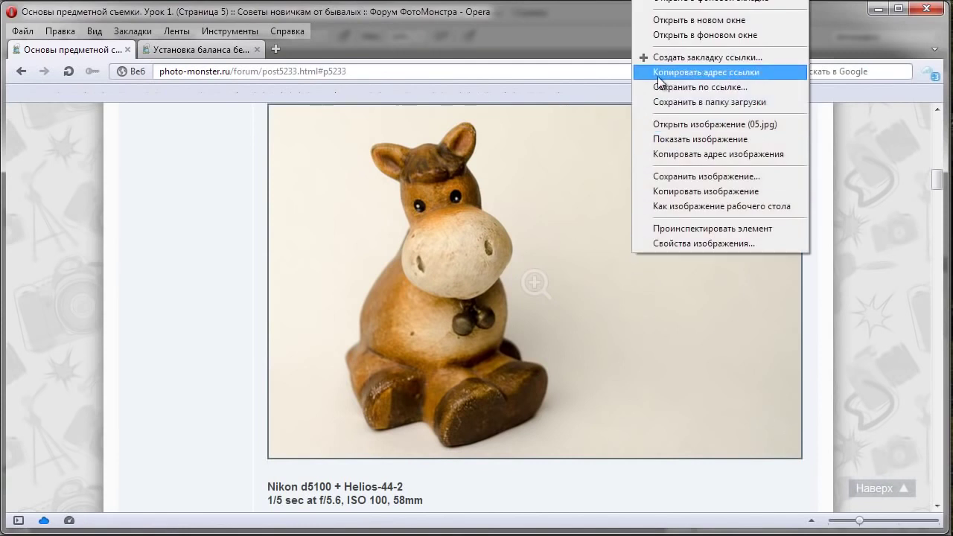
pyautogui.click(659, 190)
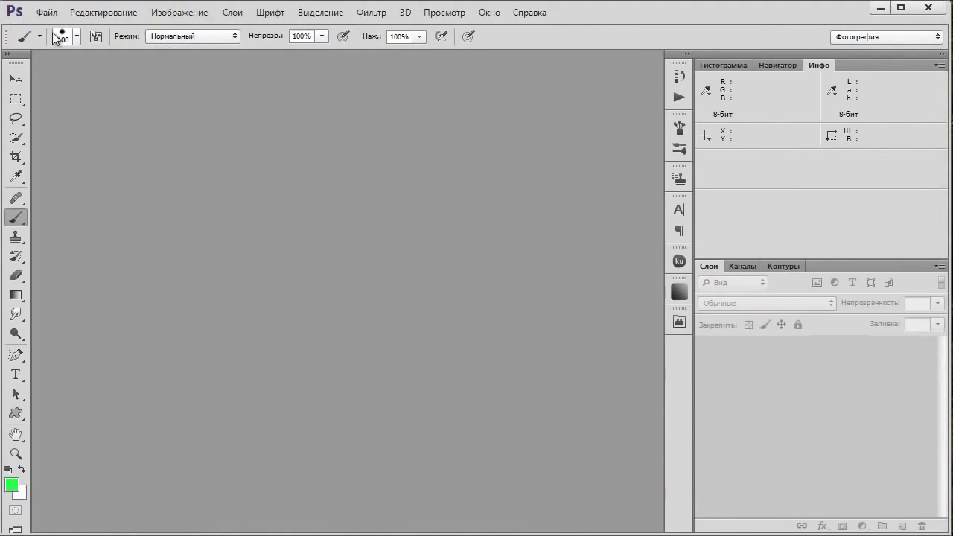
# - Create a 720×477 white document from the clipboard preset and paste the horse photo as Layer 1
pyautogui.click(46, 12)
pyautogui.click(56, 30)
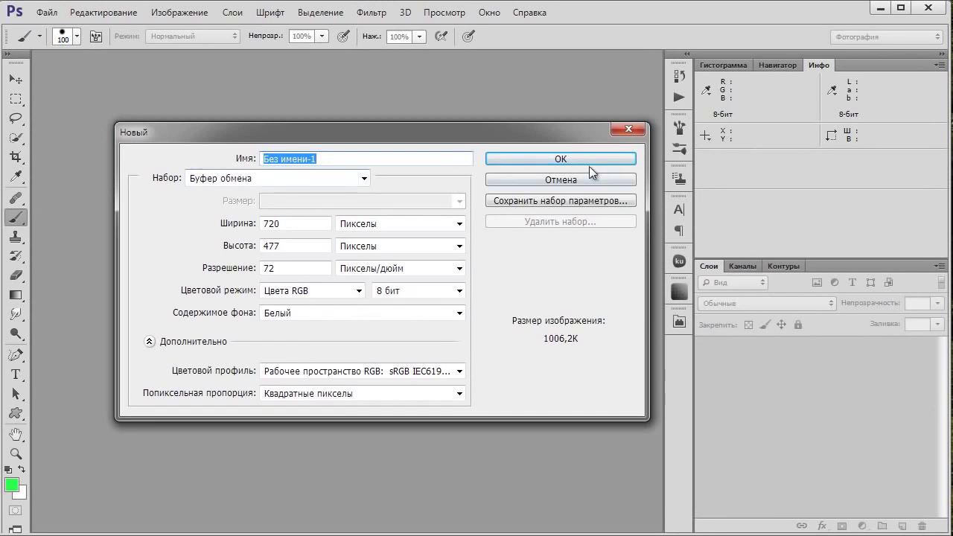
pyautogui.click(570, 158)
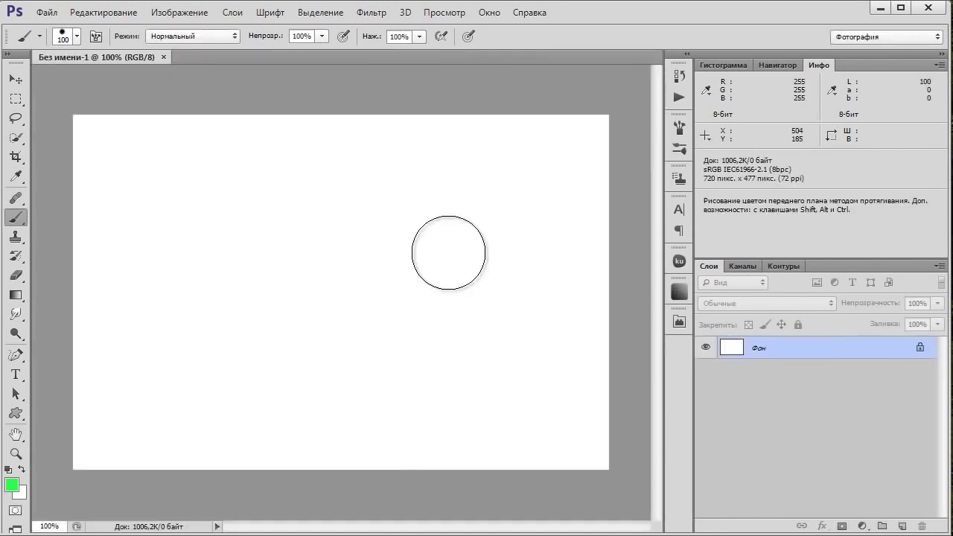
pyautogui.hotkey('ctrl', 'v')
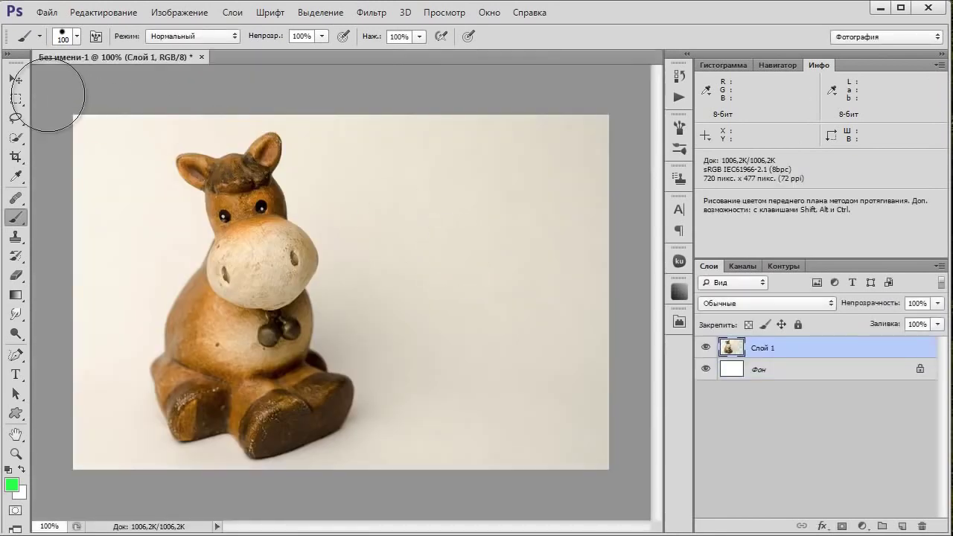
# - Add a Curves (Кривые) adjustment layer and sample the backdrop with its white-point eyedropper
pyautogui.click(16, 98)
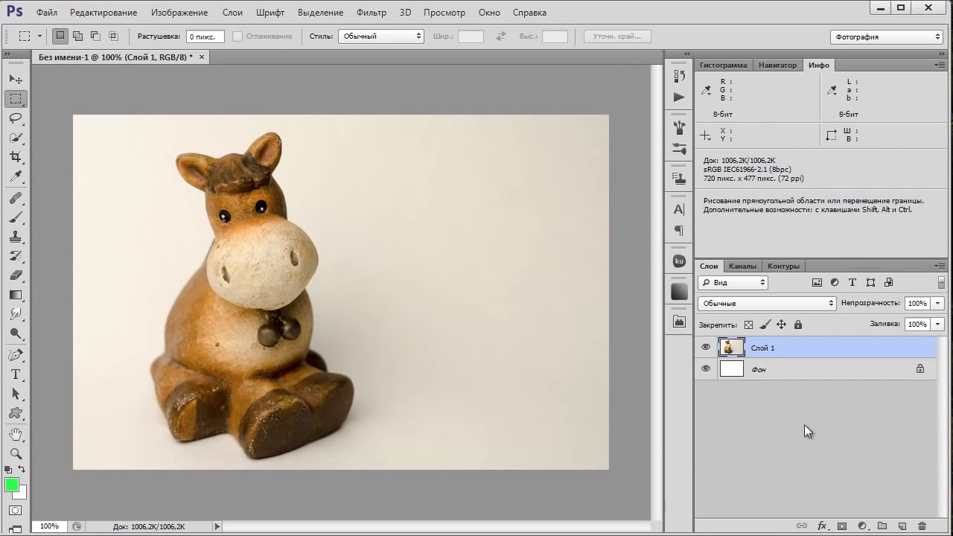
pyautogui.click(862, 526)
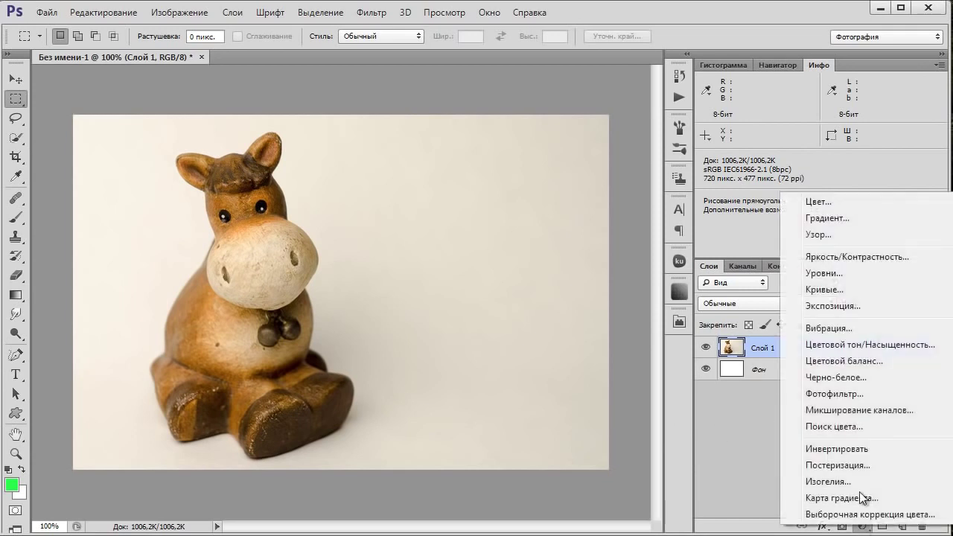
pyautogui.click(824, 290)
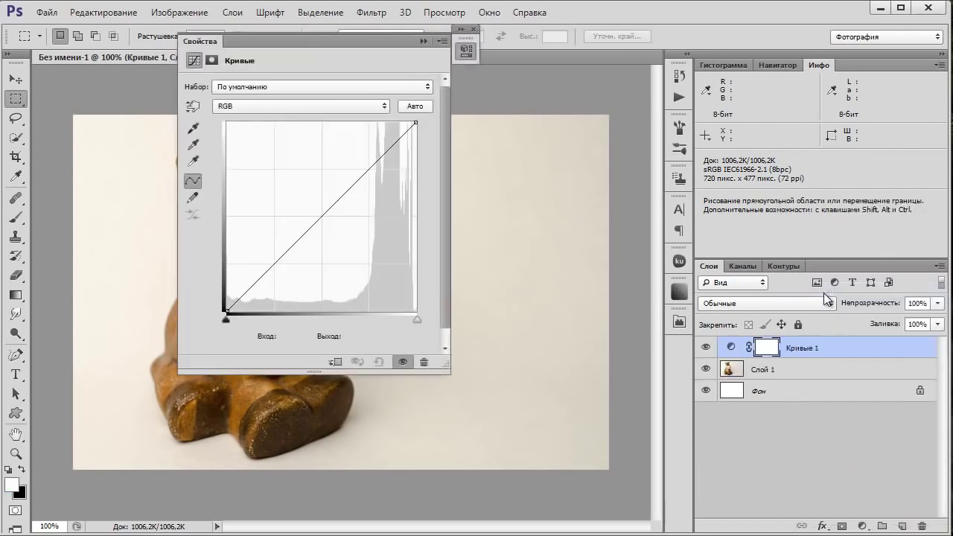
pyautogui.moveTo(333, 42)
pyautogui.mouseDown()
pyautogui.moveTo(415, 96)
pyautogui.moveTo(713, 66)
pyautogui.moveTo(749, 27)
pyautogui.mouseUp()
pyautogui.moveTo(744, 21); pyautogui.dragTo(744, 23)
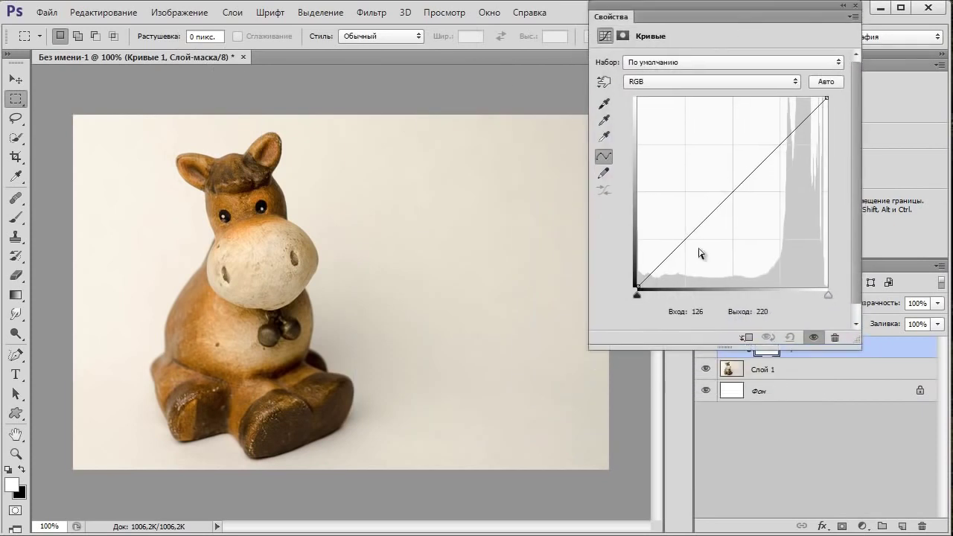
pyautogui.click(604, 137)
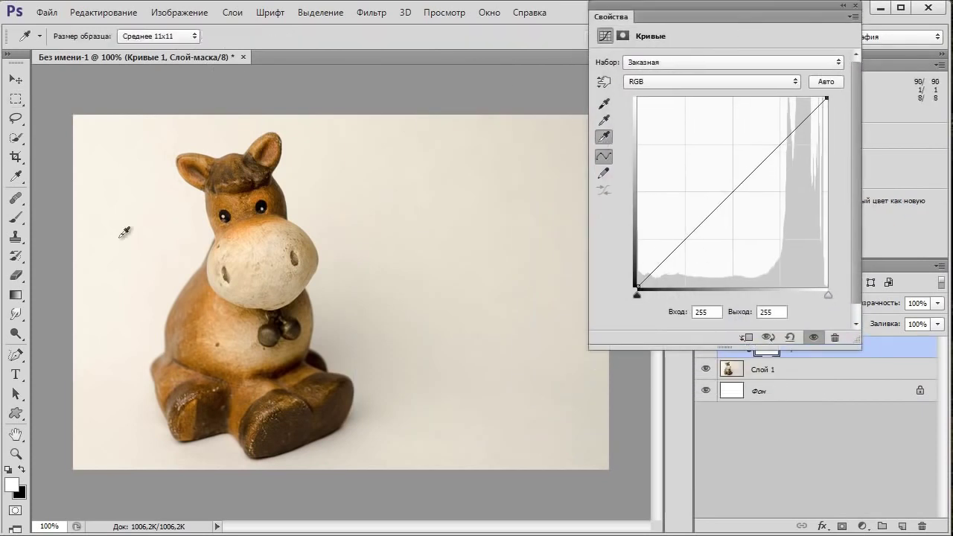
pyautogui.click(109, 241)
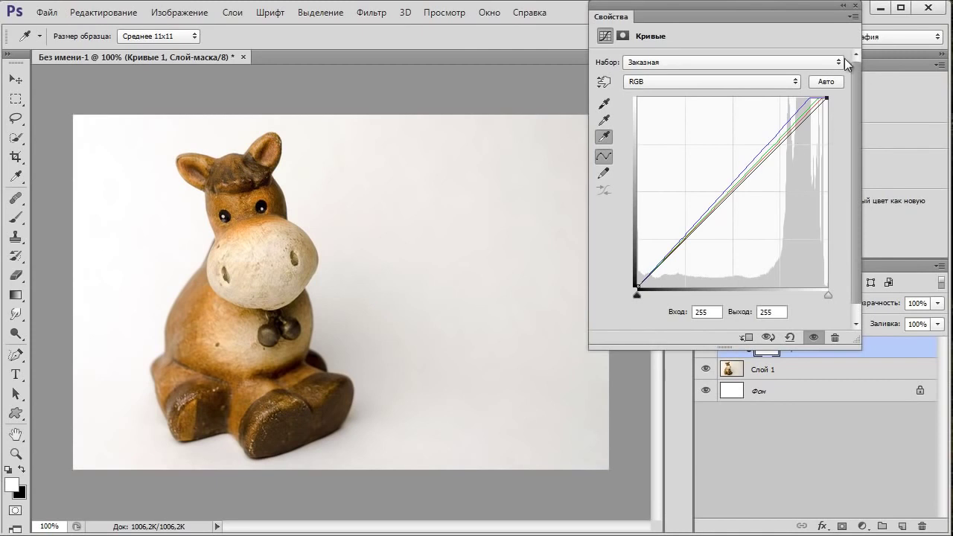
pyautogui.click(844, 6)
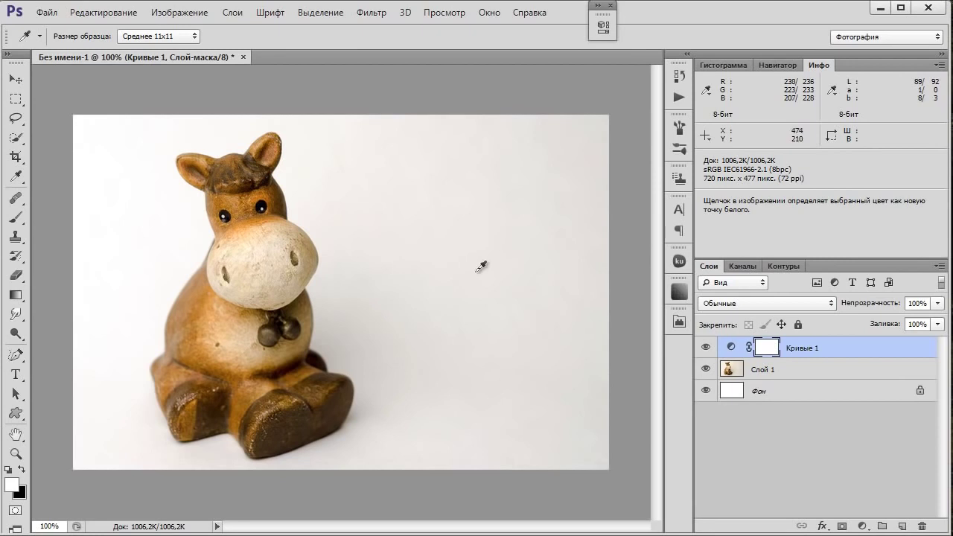
# - Resample the Curves white and gray points on the photo's background
pyautogui.click(605, 467)
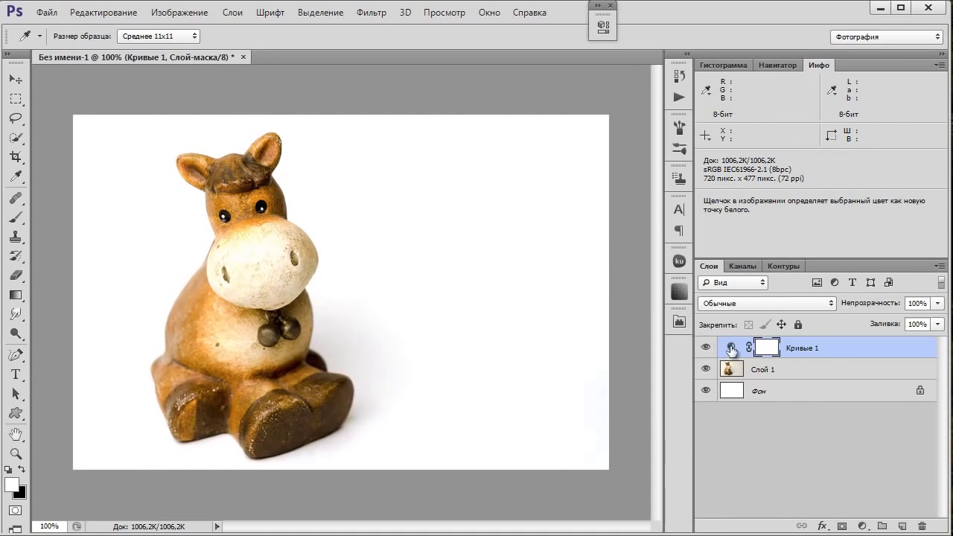
pyautogui.click(603, 25)
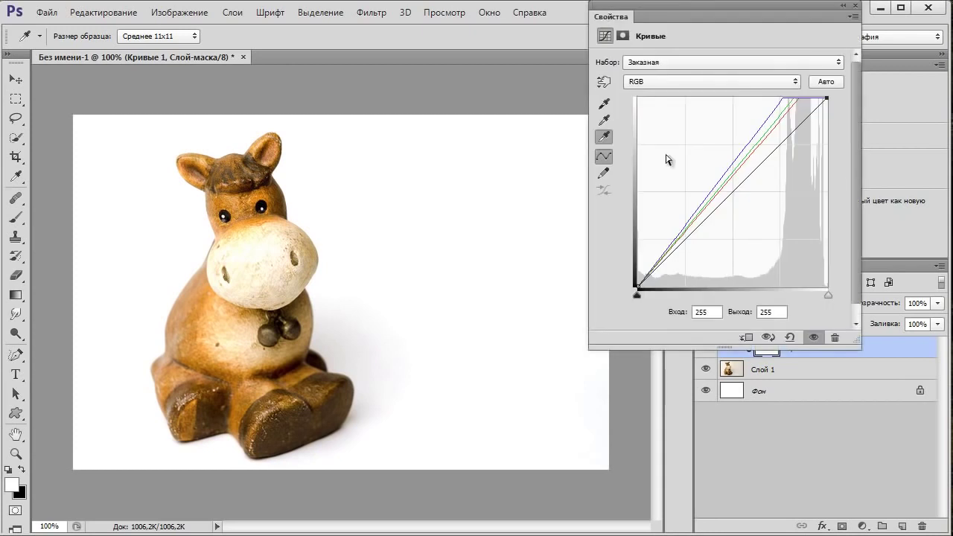
pyautogui.click(341, 209)
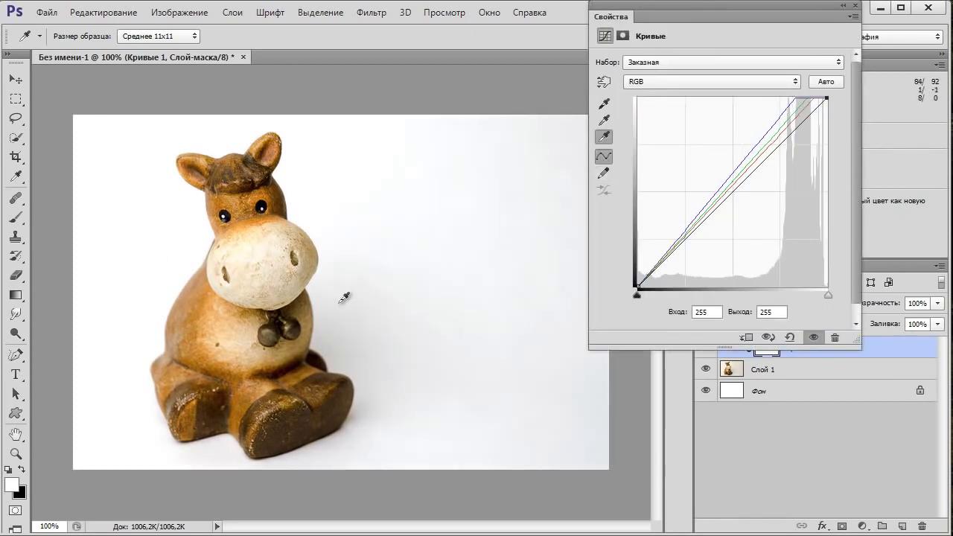
pyautogui.click(335, 241)
pyautogui.click(318, 209)
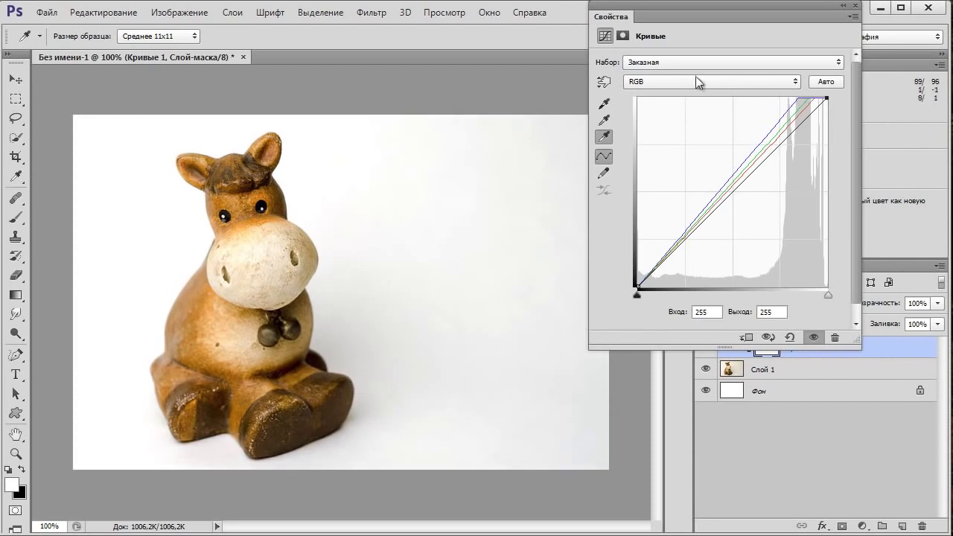
pyautogui.click(848, 5)
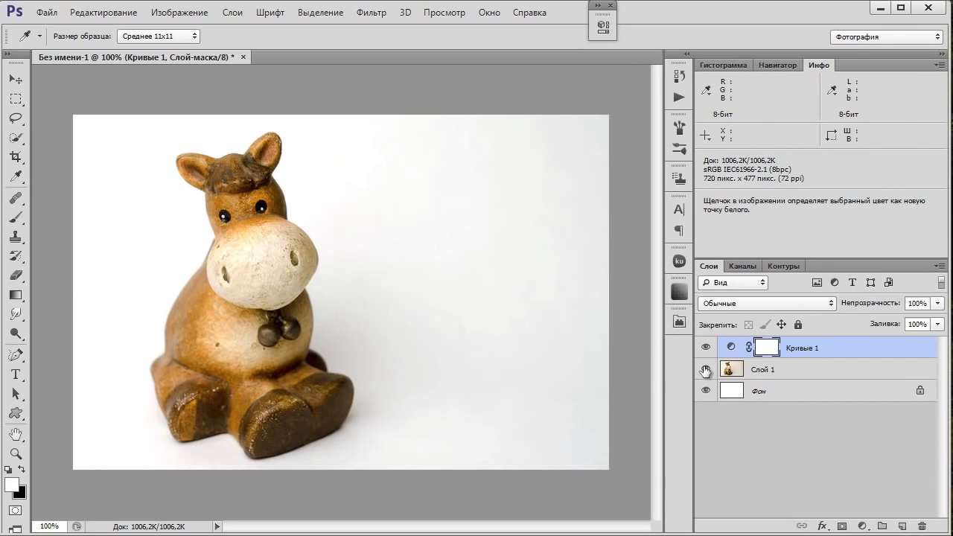
# - Set the white point from the brightest backdrop and Alt-click Слой 1's eye to compare with the original
pyautogui.hotkey('shift', '+')
pyautogui.hotkey('shift', '+')
pyautogui.hotkey('shift', '+')
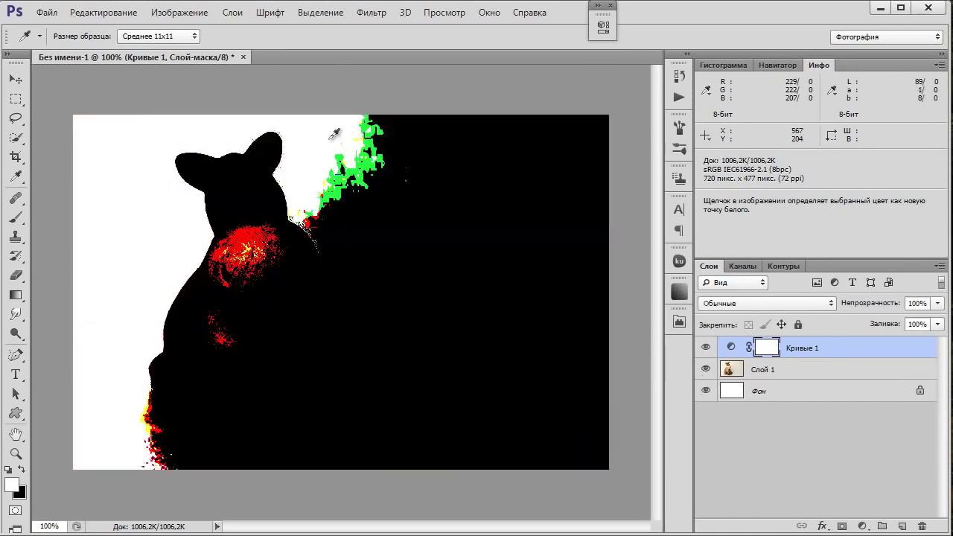
pyautogui.click(335, 134)
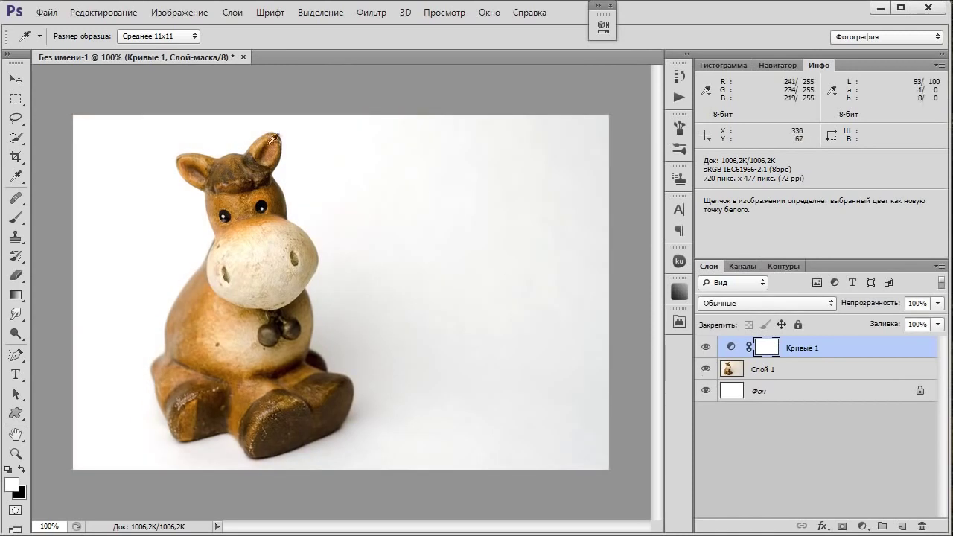
pyautogui.keyDown('alt'); pyautogui.click(706, 370); pyautogui.keyUp('alt')
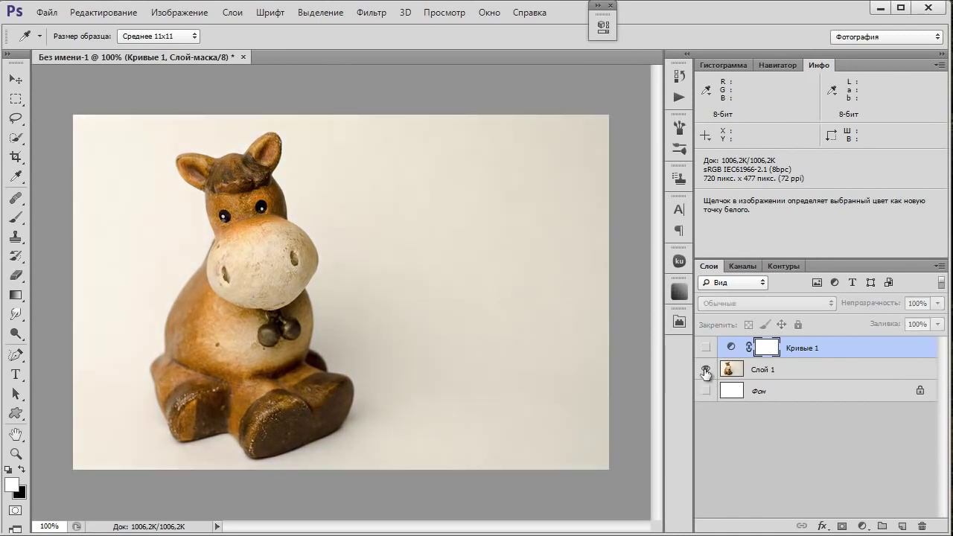
pyautogui.keyDown('alt'); pyautogui.click(706, 370); pyautogui.keyUp('alt')
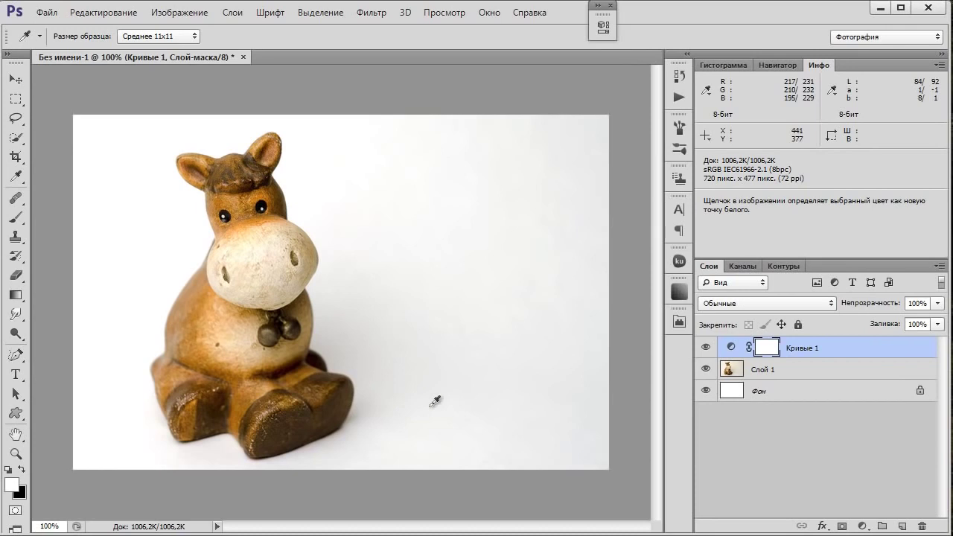
# - Add a second Curves layer with the black point raised to input 249 as a harsh white check
pyautogui.click(862, 526)
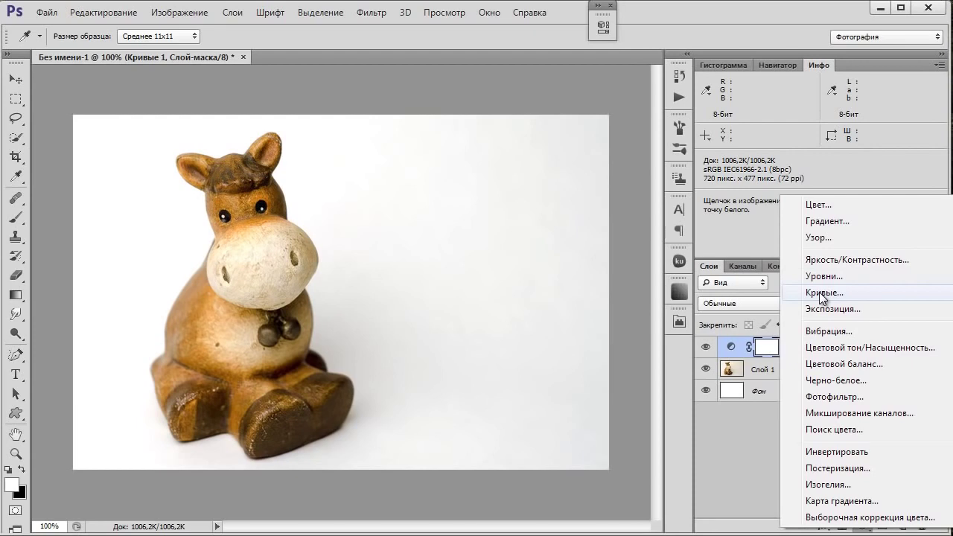
pyautogui.click(821, 293)
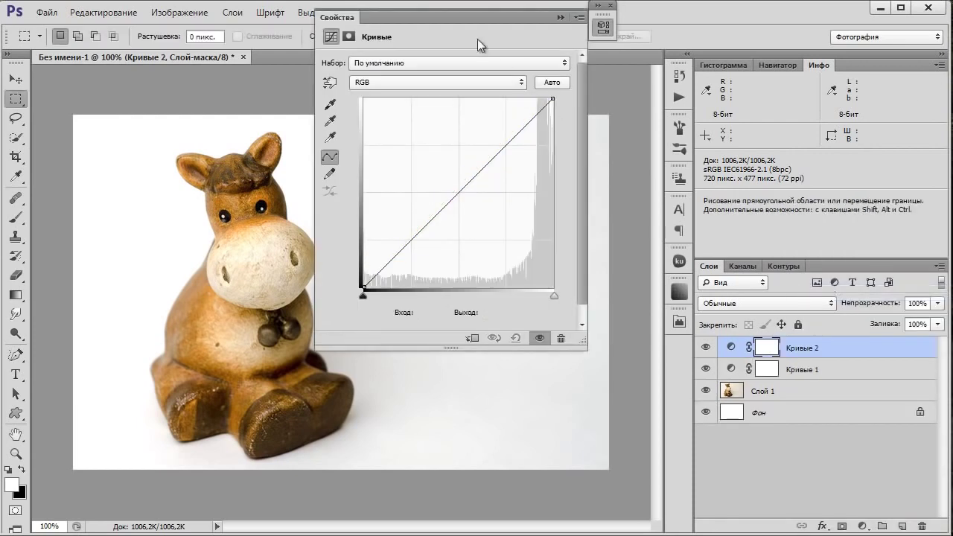
pyautogui.moveTo(460, 16); pyautogui.dragTo(704, 16)
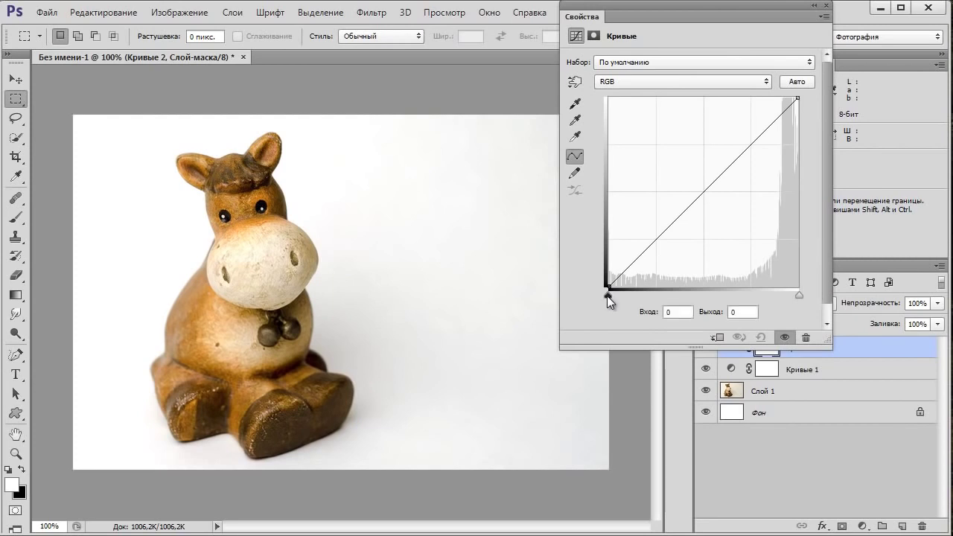
pyautogui.moveTo(608, 295); pyautogui.dragTo(662, 295)
pyautogui.moveTo(739, 307); pyautogui.dragTo(803, 307)
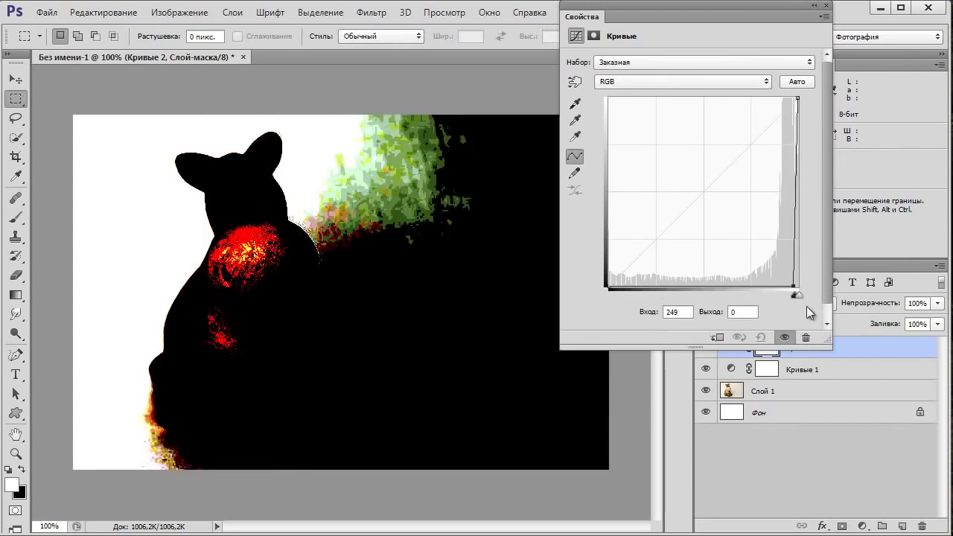
pyautogui.click(814, 6)
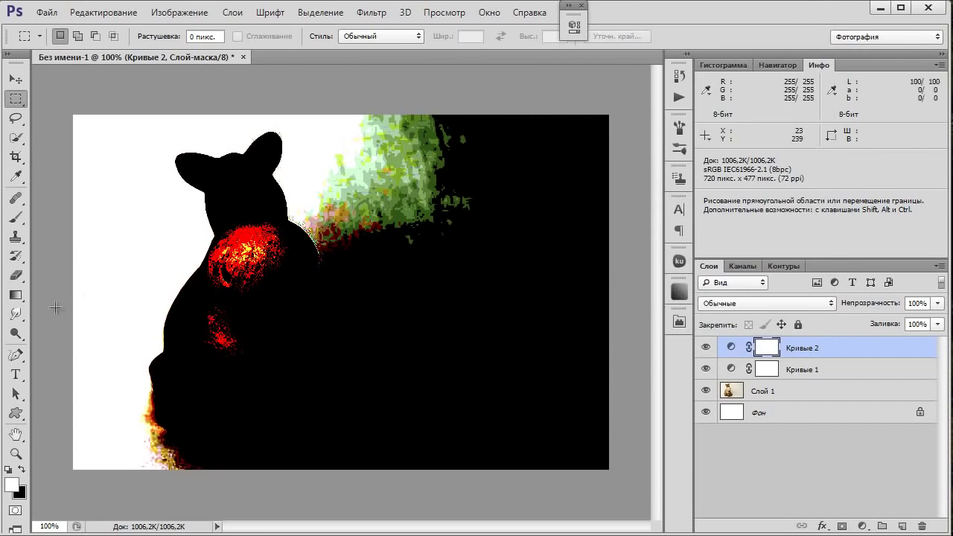
# - Duplicate Слой 1 and dodge the green-marked top-right background on the copy
pyautogui.click(16, 334)
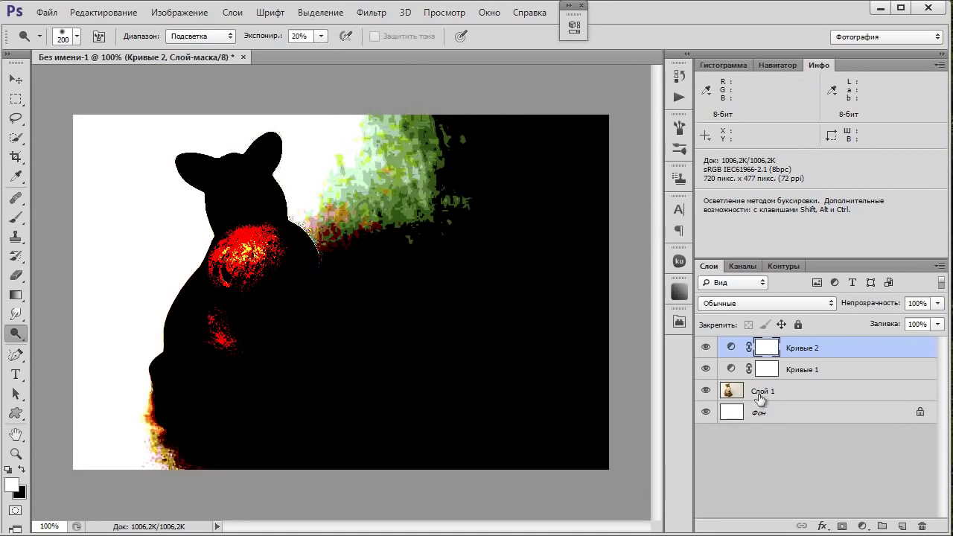
pyautogui.click(796, 396)
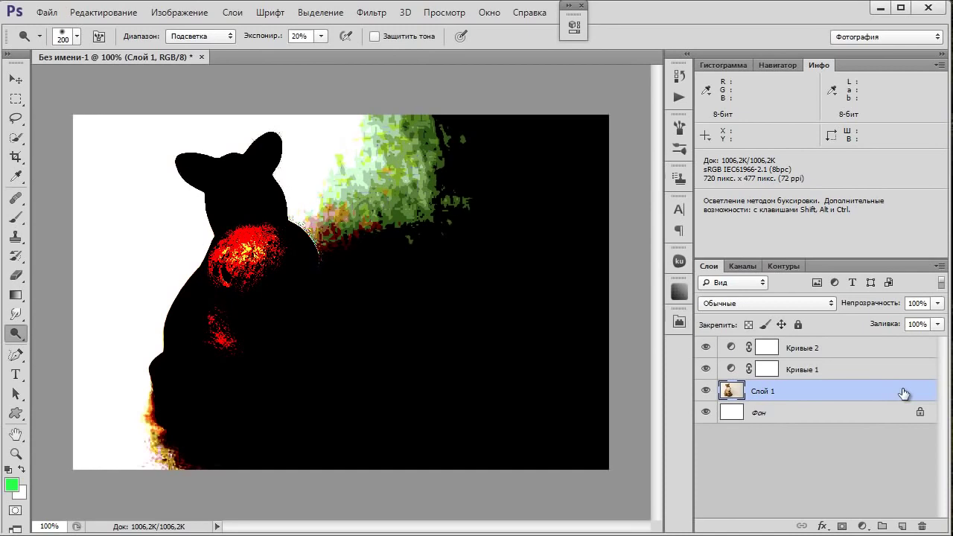
pyautogui.moveTo(904, 393); pyautogui.dragTo(902, 526)
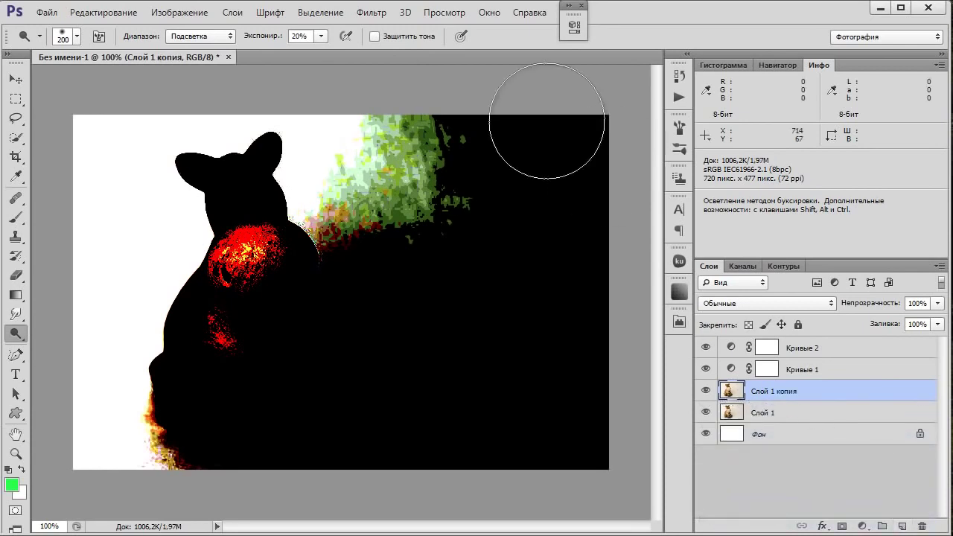
pyautogui.moveTo(383, 85)
pyautogui.mouseDown()
pyautogui.moveTo(579, 144)
pyautogui.moveTo(605, 302)
pyautogui.moveTo(585, 457)
pyautogui.moveTo(596, 472)
pyautogui.moveTo(600, 240)
pyautogui.moveTo(587, 406)
pyautogui.moveTo(564, 187)
pyautogui.moveTo(549, 323)
pyautogui.moveTo(536, 344)
pyautogui.moveTo(510, 213)
pyautogui.moveTo(538, 379)
pyautogui.moveTo(459, 177)
pyautogui.moveTo(521, 457)
pyautogui.moveTo(460, 190)
pyautogui.moveTo(472, 425)
pyautogui.moveTo(457, 186)
pyautogui.moveTo(449, 260)
pyautogui.moveTo(416, 222)
pyautogui.mouseUp()
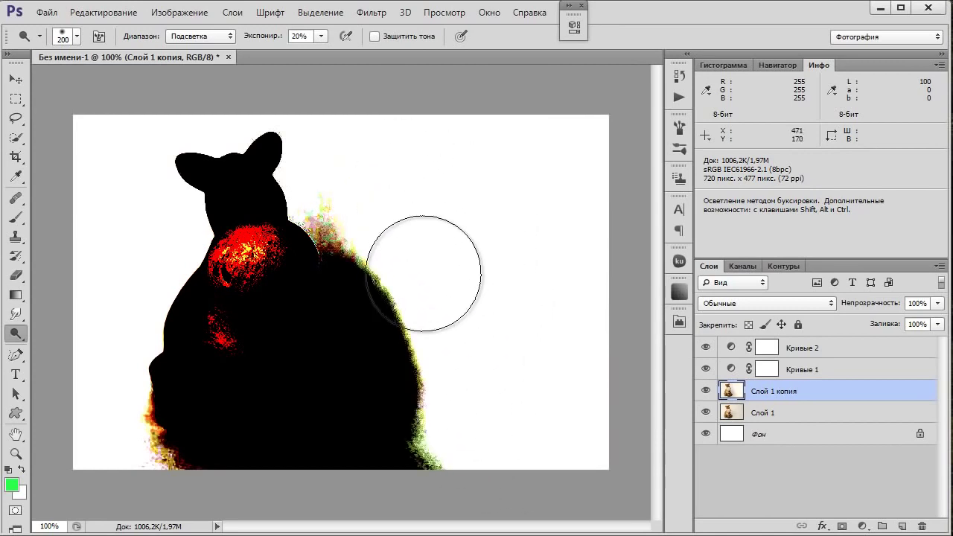
# - Zoom in, shrink the Dodge brush, and whiten the coloured fringe along the horse's back
pyautogui.hotkey('ctrl', 'space')
pyautogui.moveTo(284, 216)
pyautogui.mouseDown()
pyautogui.moveTo(362, 344)
pyautogui.moveTo(309, 277)
pyautogui.mouseUp()
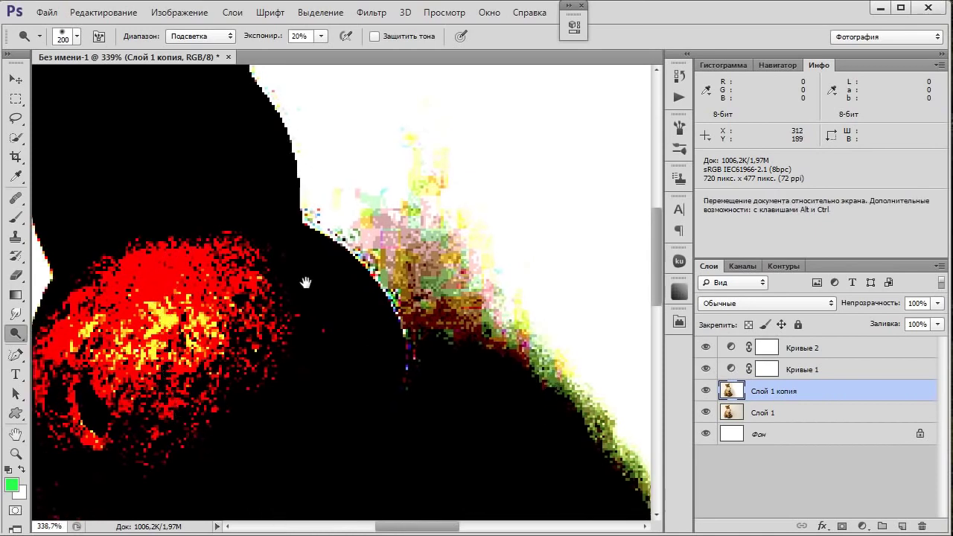
pyautogui.press('[')
pyautogui.press('[')
pyautogui.press('[')
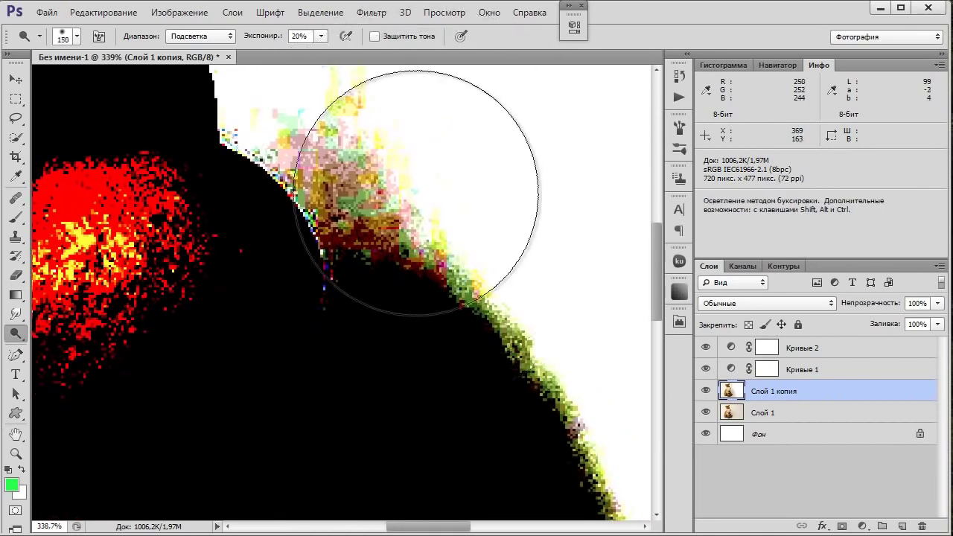
pyautogui.press('[')
pyautogui.press('[')
pyautogui.moveTo(364, 119)
pyautogui.mouseDown()
pyautogui.moveTo(408, 168)
pyautogui.moveTo(308, 160)
pyautogui.moveTo(308, 85)
pyautogui.moveTo(409, 280)
pyautogui.moveTo(421, 330)
pyautogui.moveTo(385, 394)
pyautogui.moveTo(457, 426)
pyautogui.mouseUp()
# - Dodge the dark right-side edge and yellow fringe, toggling the Curves check to compare
pyautogui.hotkey('ctrl', '-')
pyautogui.hotkey('ctrl', '-')
pyautogui.hotkey('ctrl', '-')
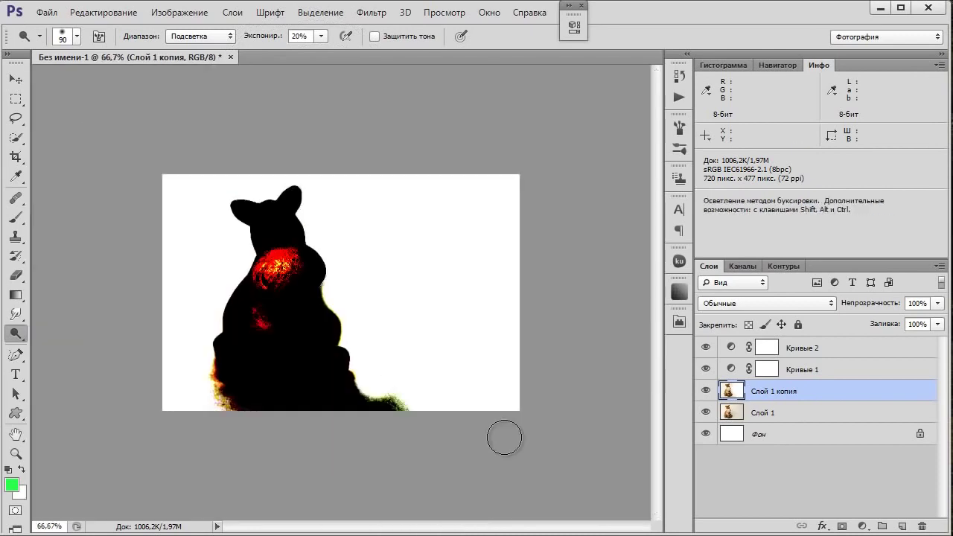
pyautogui.click(706, 348)
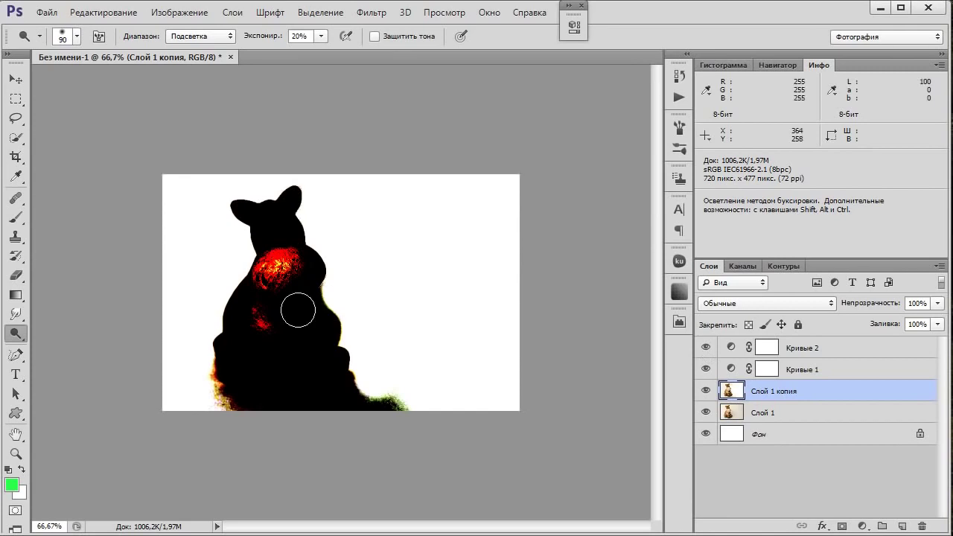
pyautogui.moveTo(339, 309)
pyautogui.mouseDown()
pyautogui.moveTo(330, 345)
pyautogui.moveTo(339, 313)
pyautogui.mouseUp()
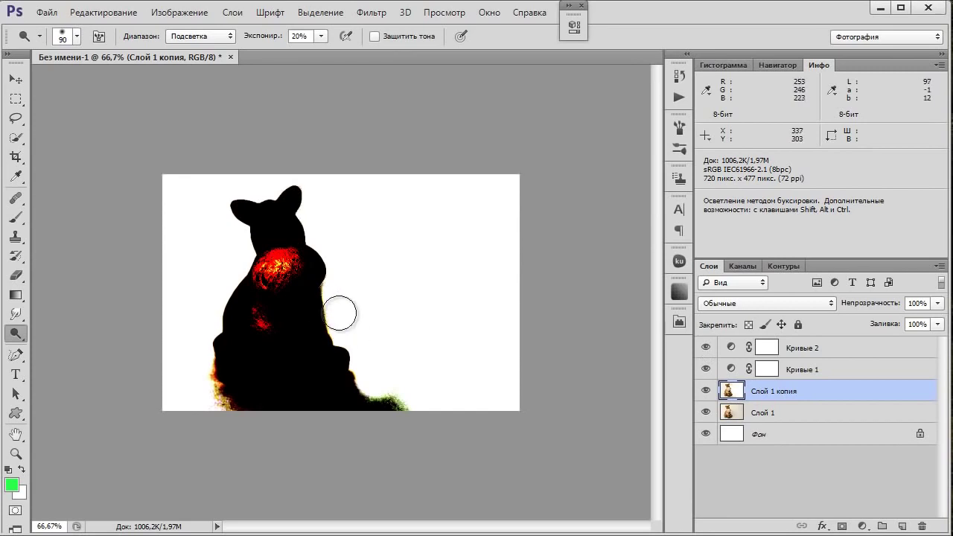
pyautogui.scroll(2, 341, 305)
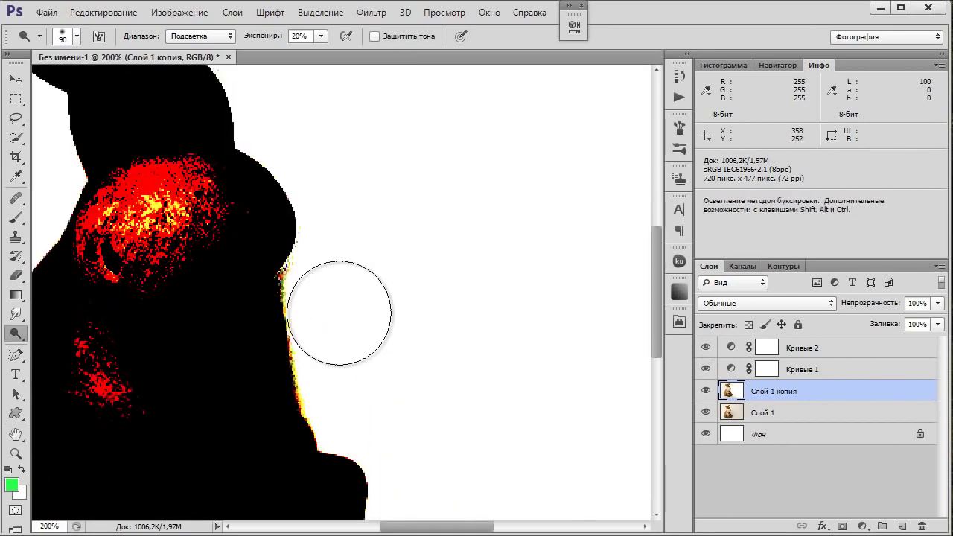
pyautogui.click(705, 348)
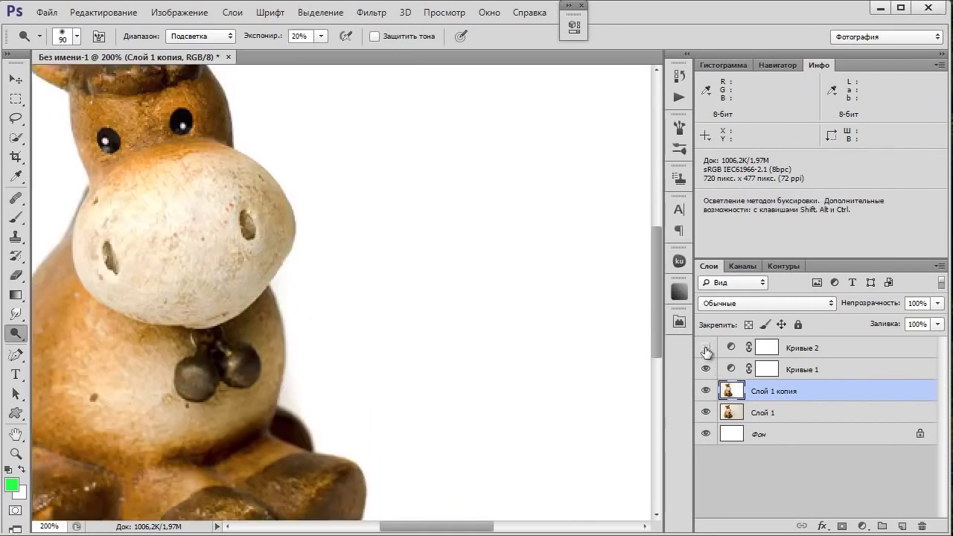
pyautogui.moveTo(276, 341)
pyautogui.mouseDown()
pyautogui.moveTo(290, 355)
pyautogui.moveTo(291, 389)
pyautogui.moveTo(300, 279)
pyautogui.moveTo(330, 261)
pyautogui.moveTo(340, 266)
pyautogui.mouseUp()
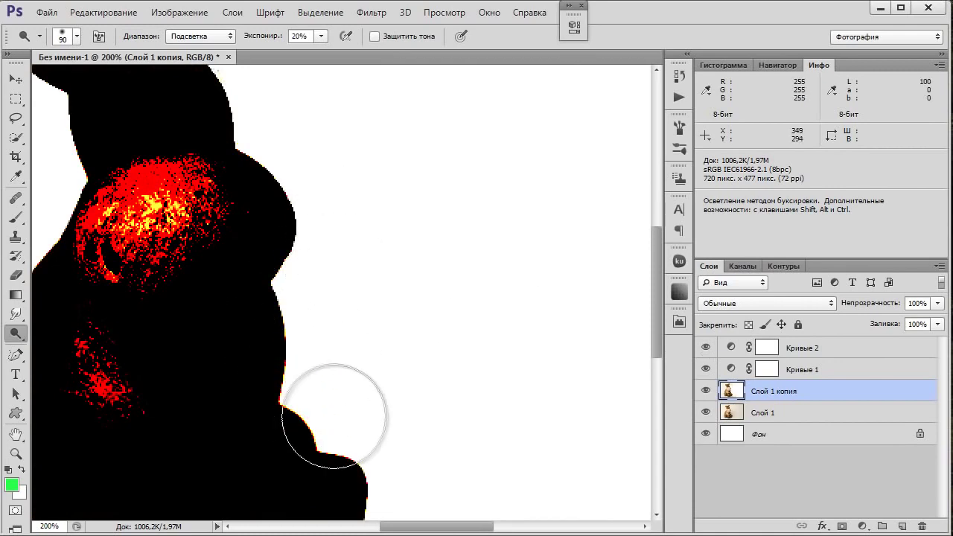
# - Whiten the green and red fringes around the horse's base, then hide the Кривые 2 check
pyautogui.moveTo(462, 438)
pyautogui.mouseDown()
pyautogui.moveTo(576, 232)
pyautogui.moveTo(499, 193)
pyautogui.mouseUp()
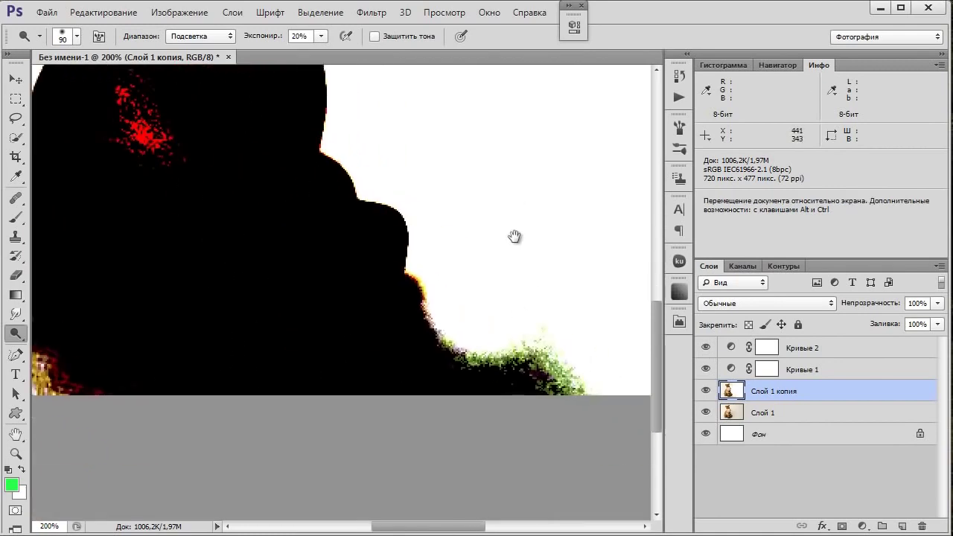
pyautogui.moveTo(504, 347)
pyautogui.mouseDown()
pyautogui.moveTo(438, 408)
pyautogui.moveTo(480, 345)
pyautogui.moveTo(319, 373)
pyautogui.moveTo(414, 366)
pyautogui.moveTo(175, 425)
pyautogui.moveTo(122, 422)
pyautogui.mouseUp()
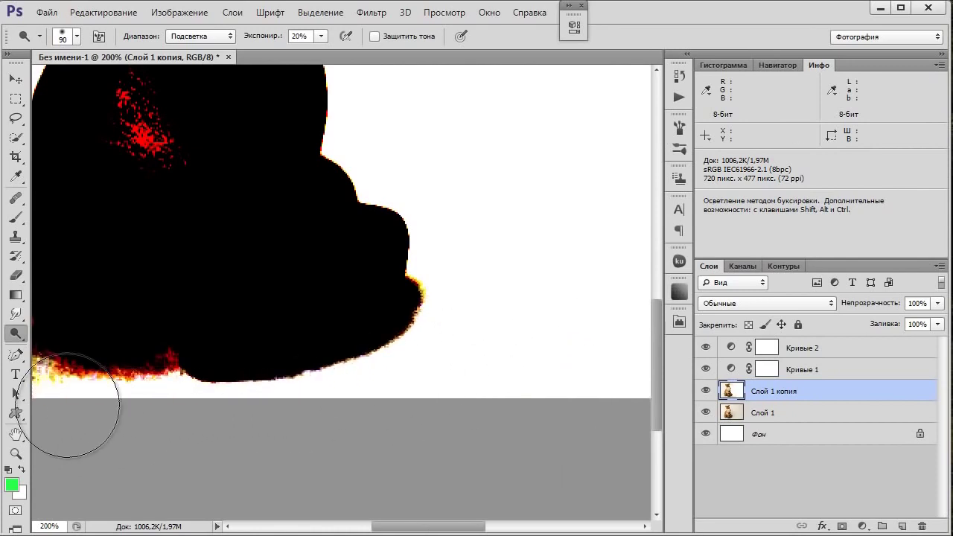
pyautogui.moveTo(323, 435); pyautogui.dragTo(487, 446)
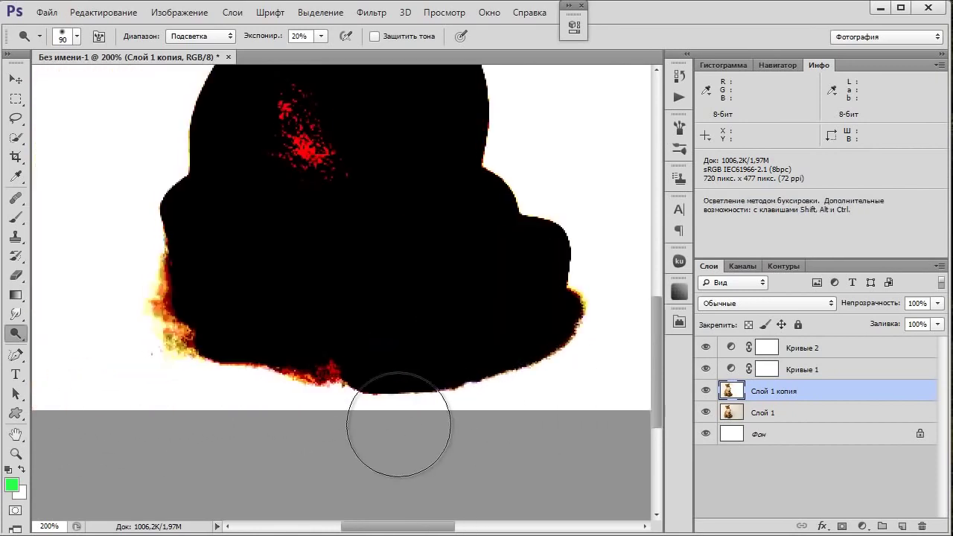
pyautogui.moveTo(398, 426)
pyautogui.mouseDown()
pyautogui.moveTo(287, 398)
pyautogui.moveTo(289, 372)
pyautogui.moveTo(181, 357)
pyautogui.moveTo(132, 245)
pyautogui.moveTo(166, 347)
pyautogui.moveTo(146, 280)
pyautogui.moveTo(97, 441)
pyautogui.mouseUp()
pyautogui.moveTo(218, 419); pyautogui.dragTo(79, 532)
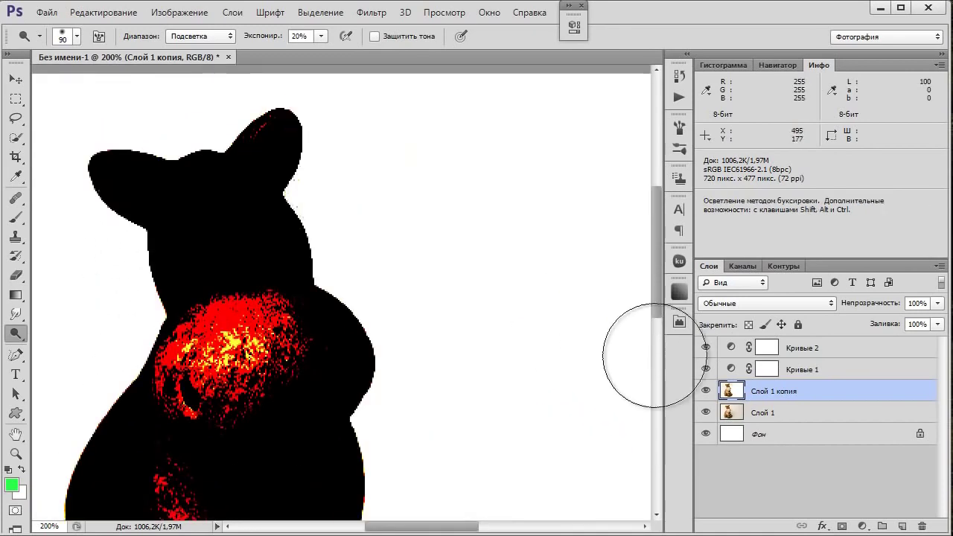
pyautogui.click(706, 348)
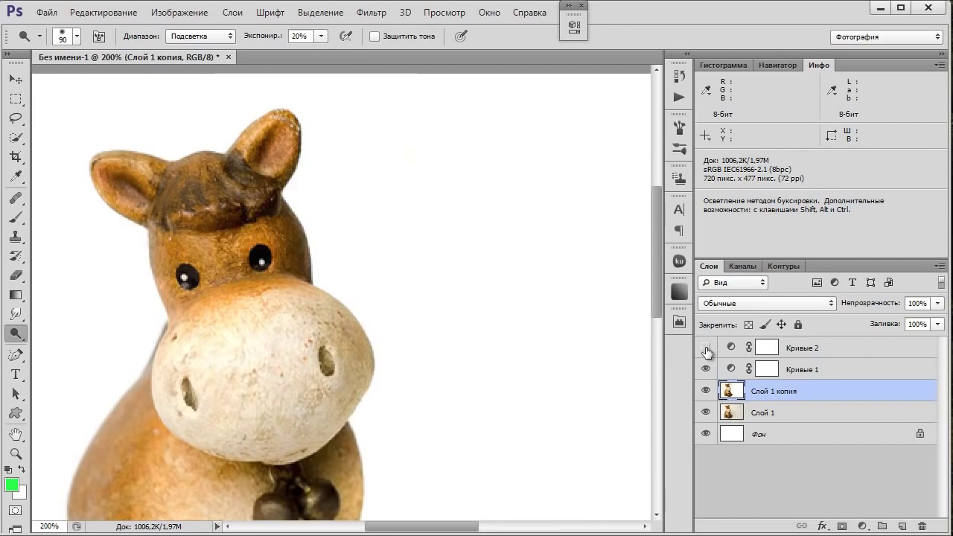
# - Dodge the background under the horse's belly and toggle Слой 1 alone to compare before and after
pyautogui.hotkey('ctrl', '-')
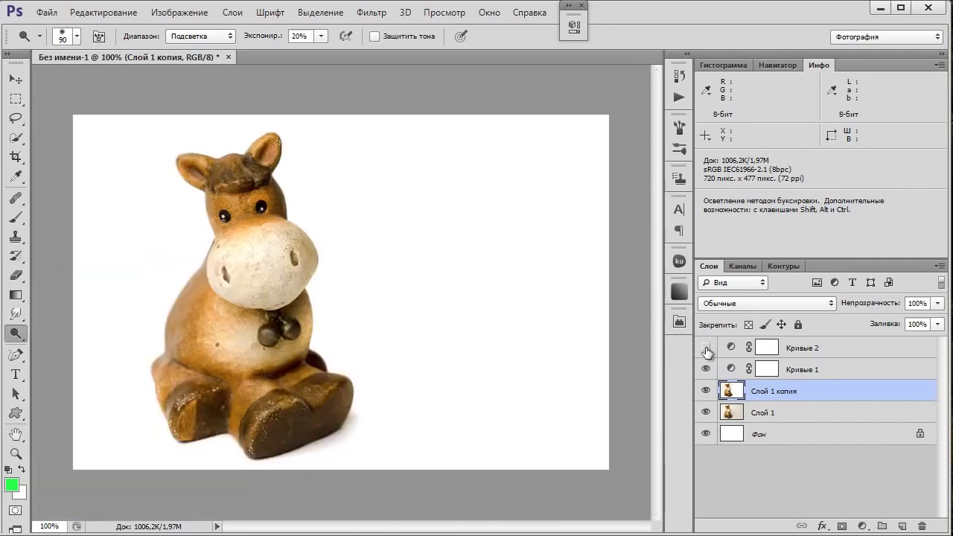
pyautogui.hotkey('ctrl', '-')
pyautogui.hotkey('ctrl', '+')
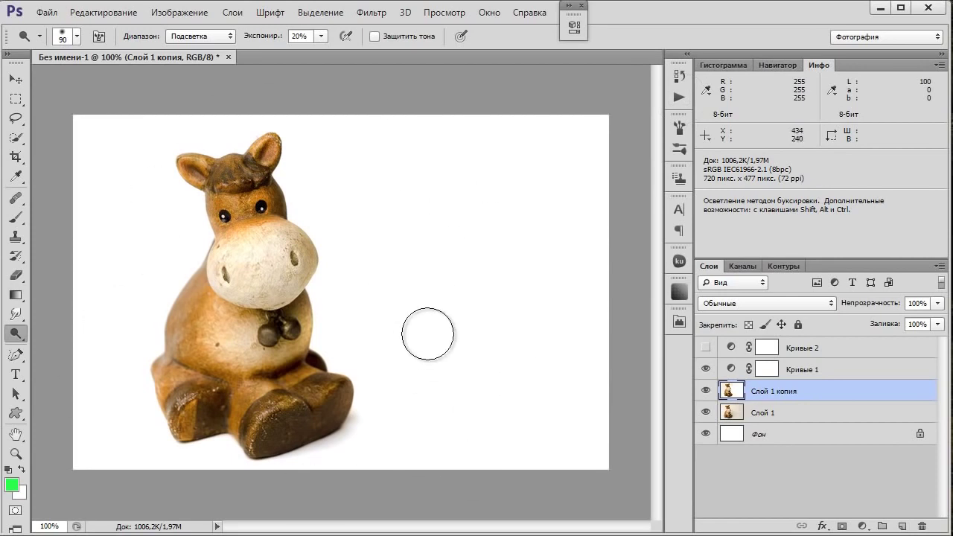
pyautogui.moveTo(237, 364)
pyautogui.mouseDown()
pyautogui.moveTo(260, 370)
pyautogui.moveTo(254, 365)
pyautogui.mouseUp()
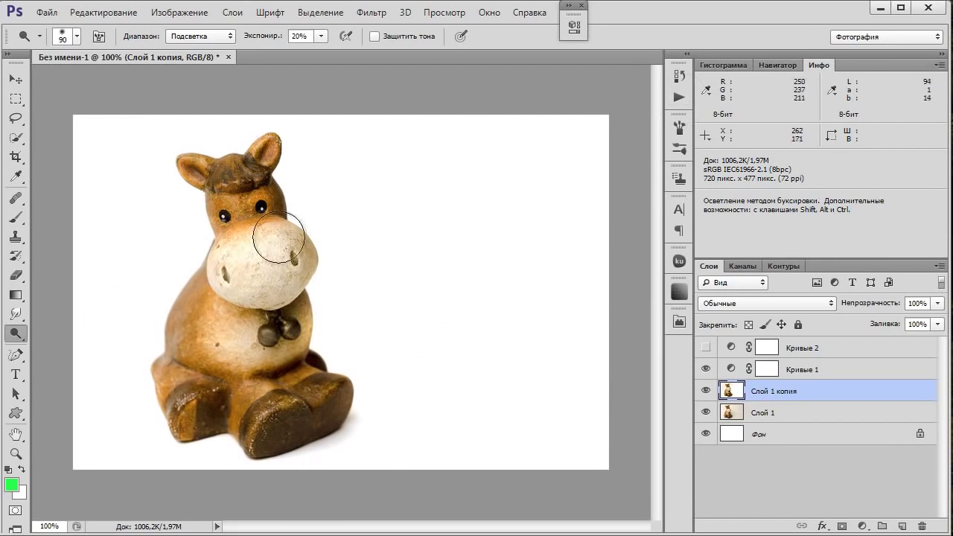
pyautogui.keyDown('alt'); pyautogui.click(706, 413); pyautogui.keyUp('alt')
pyautogui.keyDown('alt'); pyautogui.click(706, 412); pyautogui.keyUp('alt')
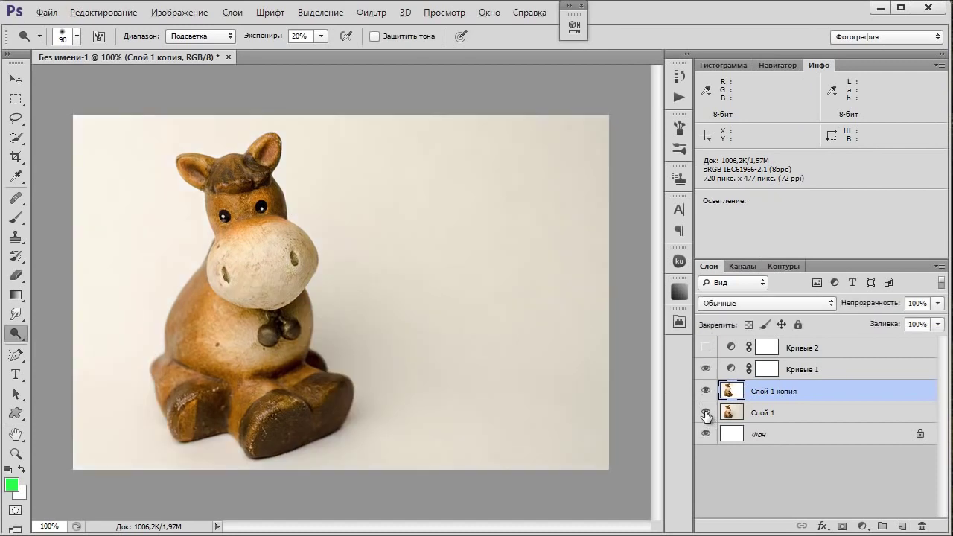